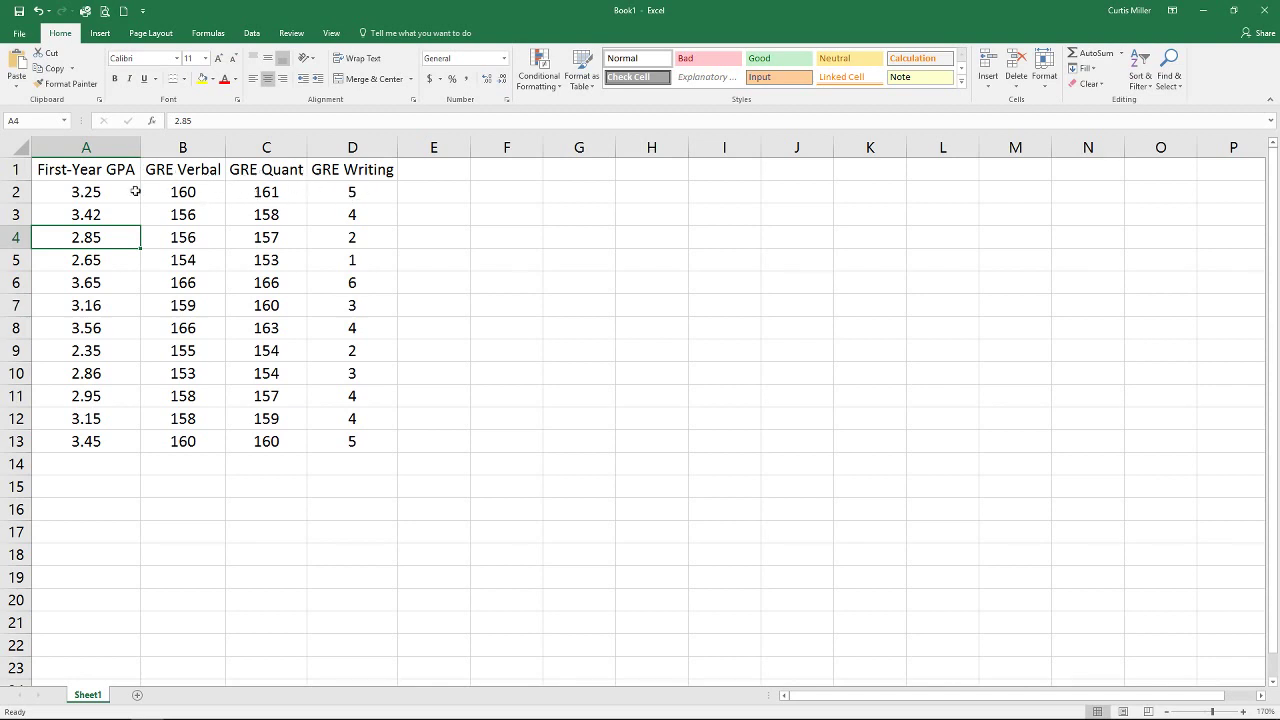
# Set up a Correlation analysis on the range A1:D13, grouped by columns with labels in the first row
pyautogui.click(252, 34)
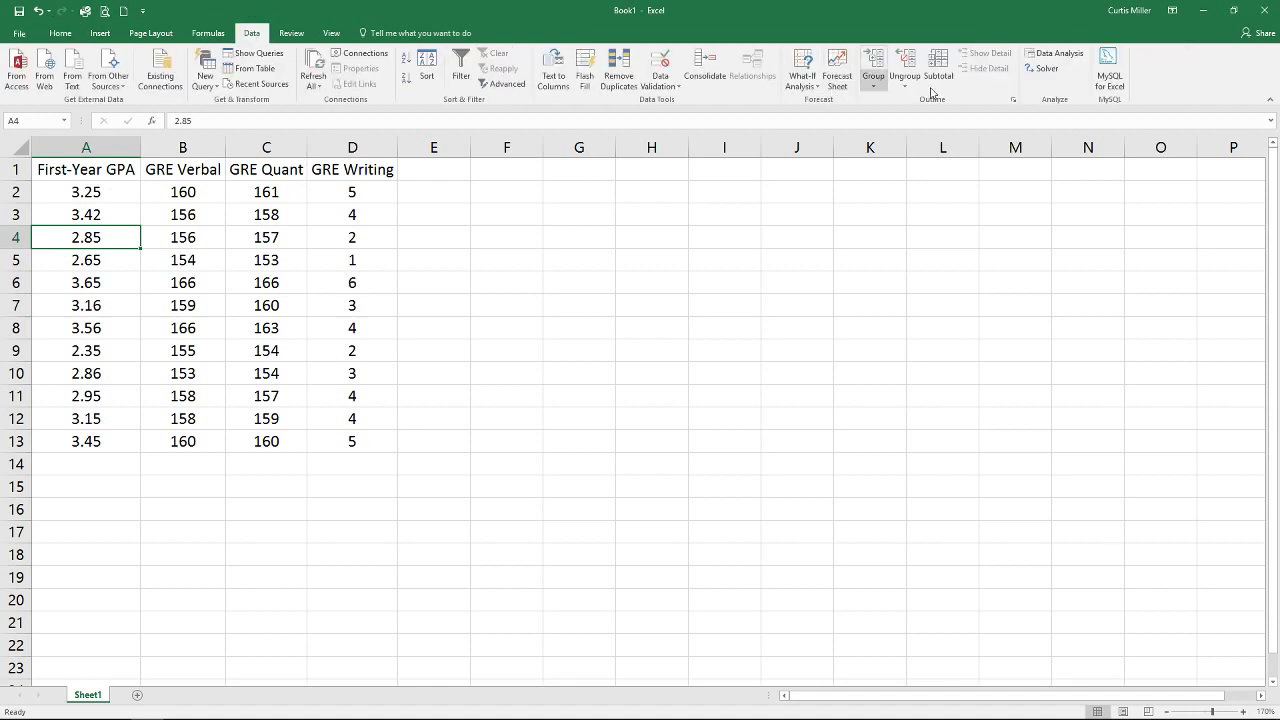
pyautogui.click(1070, 53)
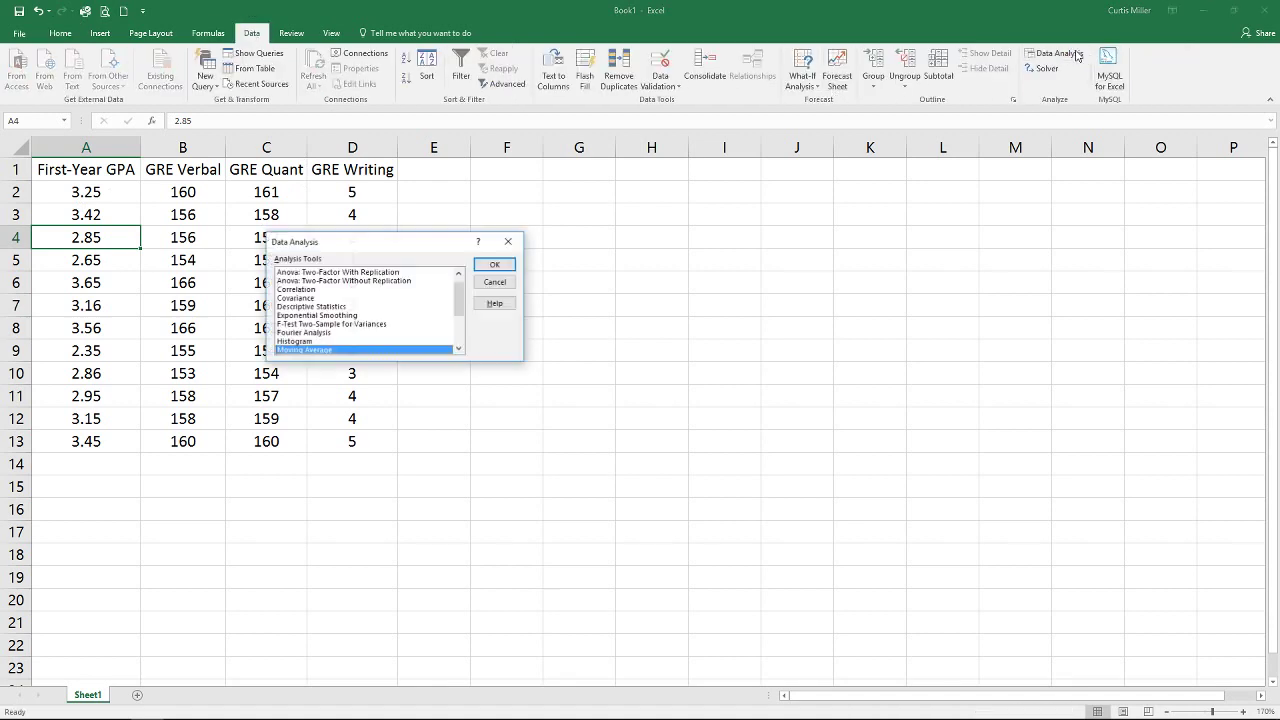
pyautogui.click(298, 290)
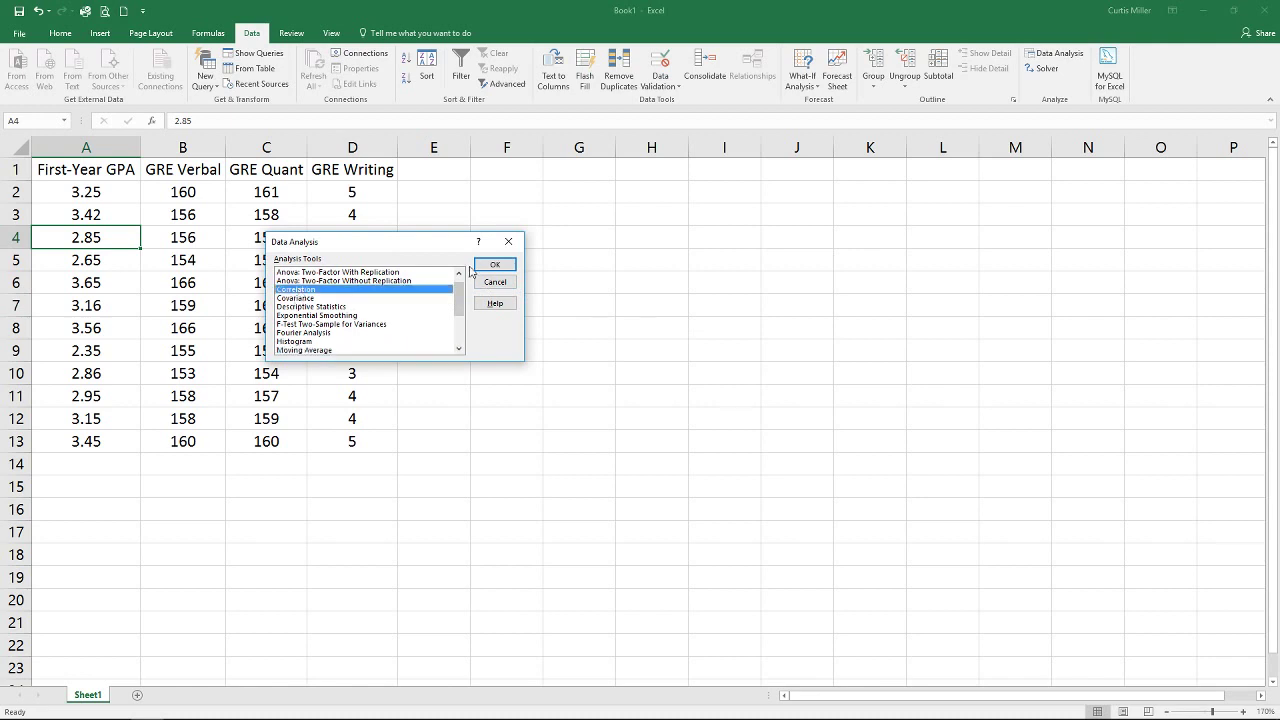
pyautogui.click(494, 264)
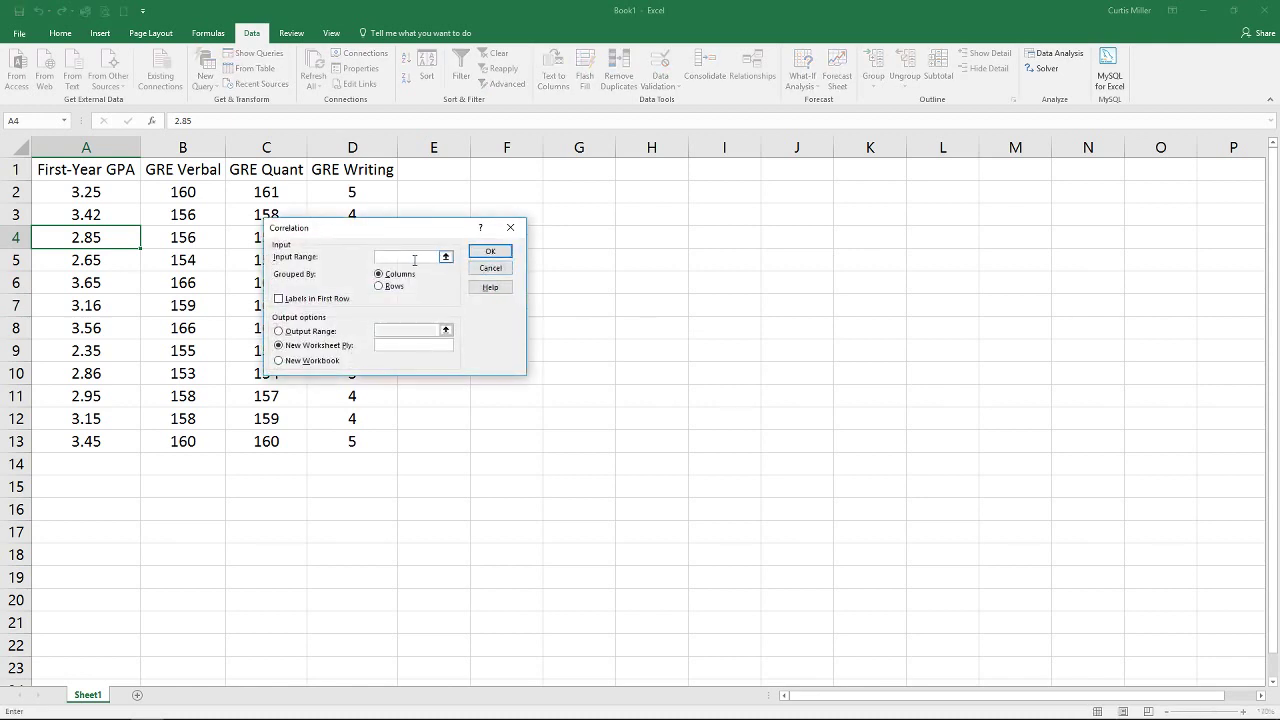
pyautogui.moveTo(416, 228); pyautogui.dragTo(591, 166)
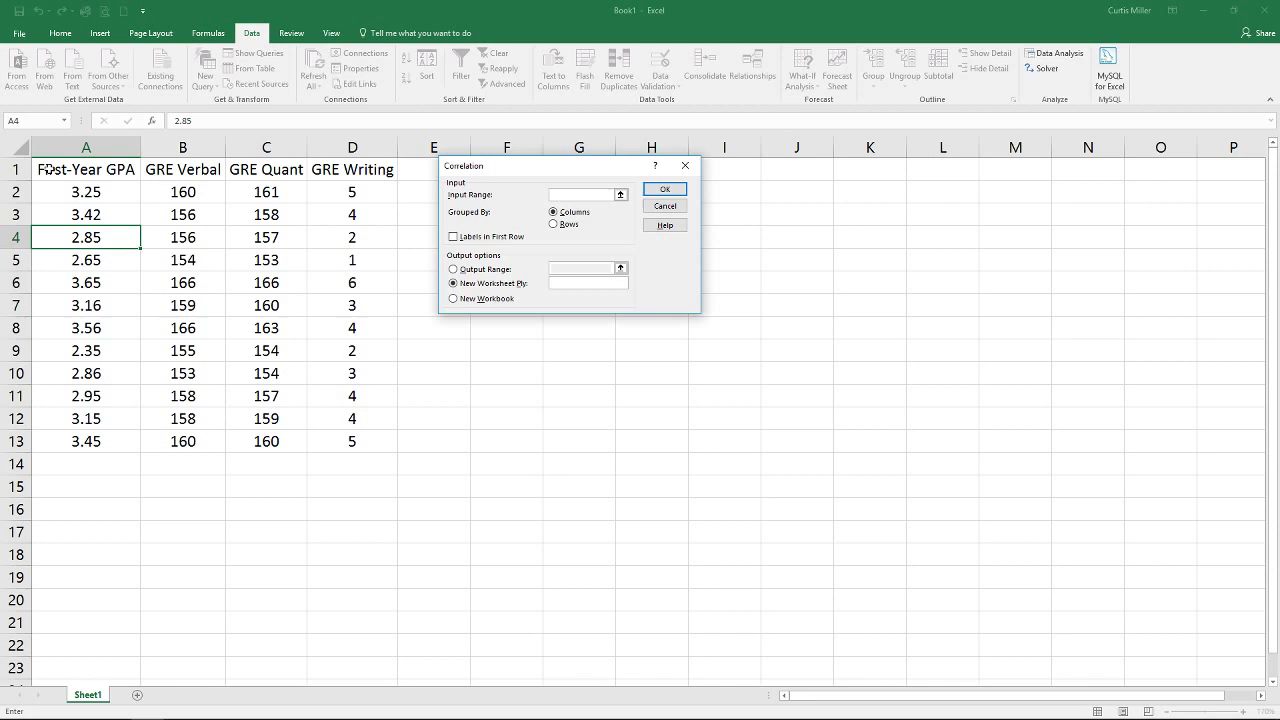
pyautogui.moveTo(48, 165); pyautogui.dragTo(326, 440)
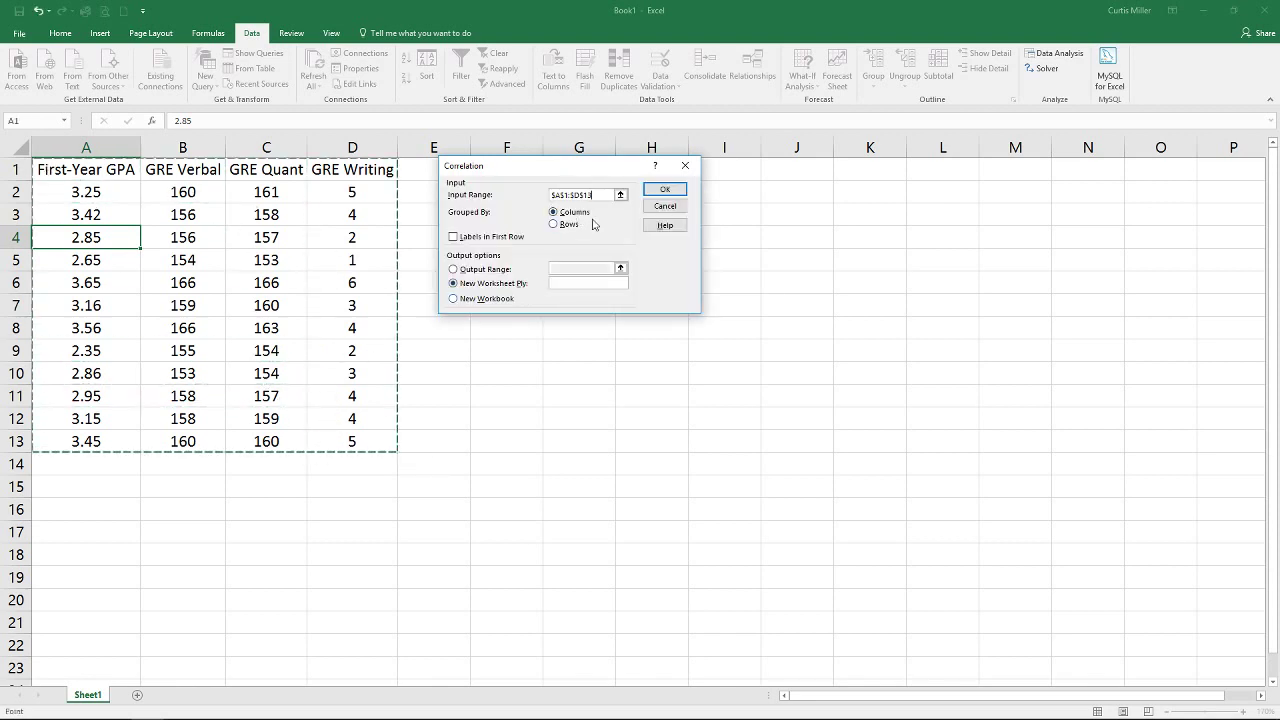
pyautogui.click(509, 237)
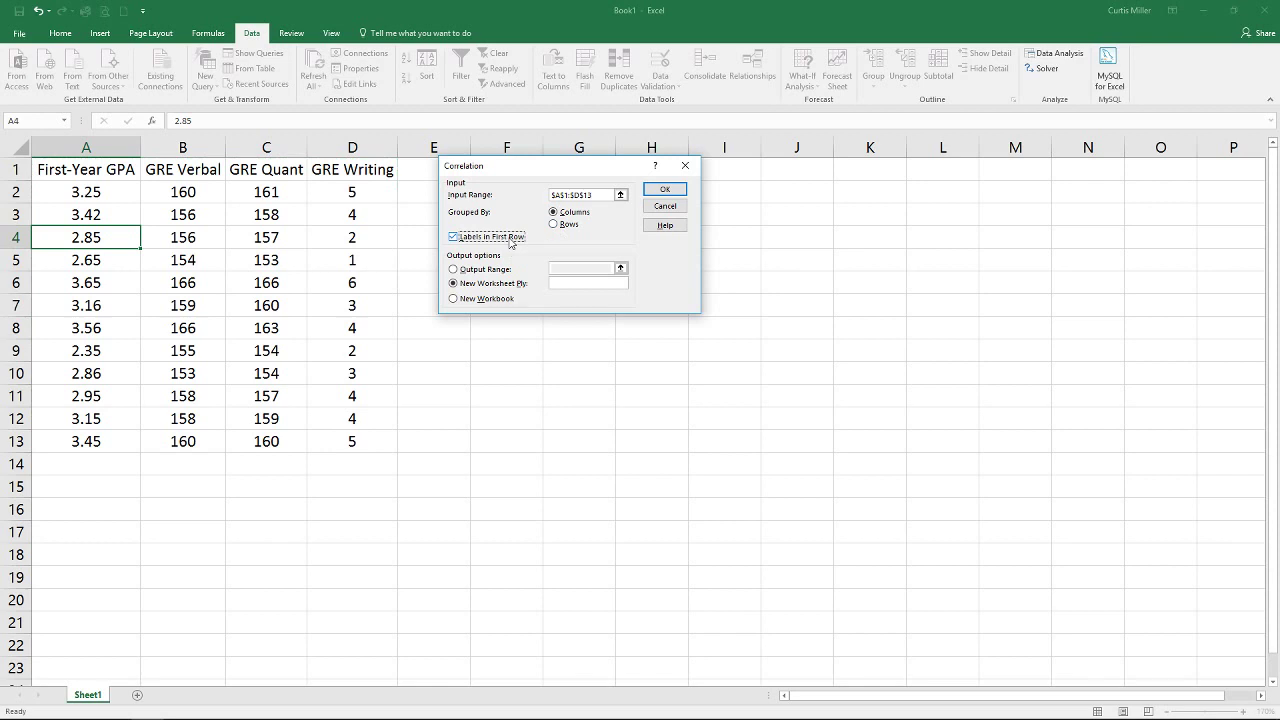
# Send the correlation output to cell F1 on the current sheet and run the analysis
pyautogui.click(483, 269)
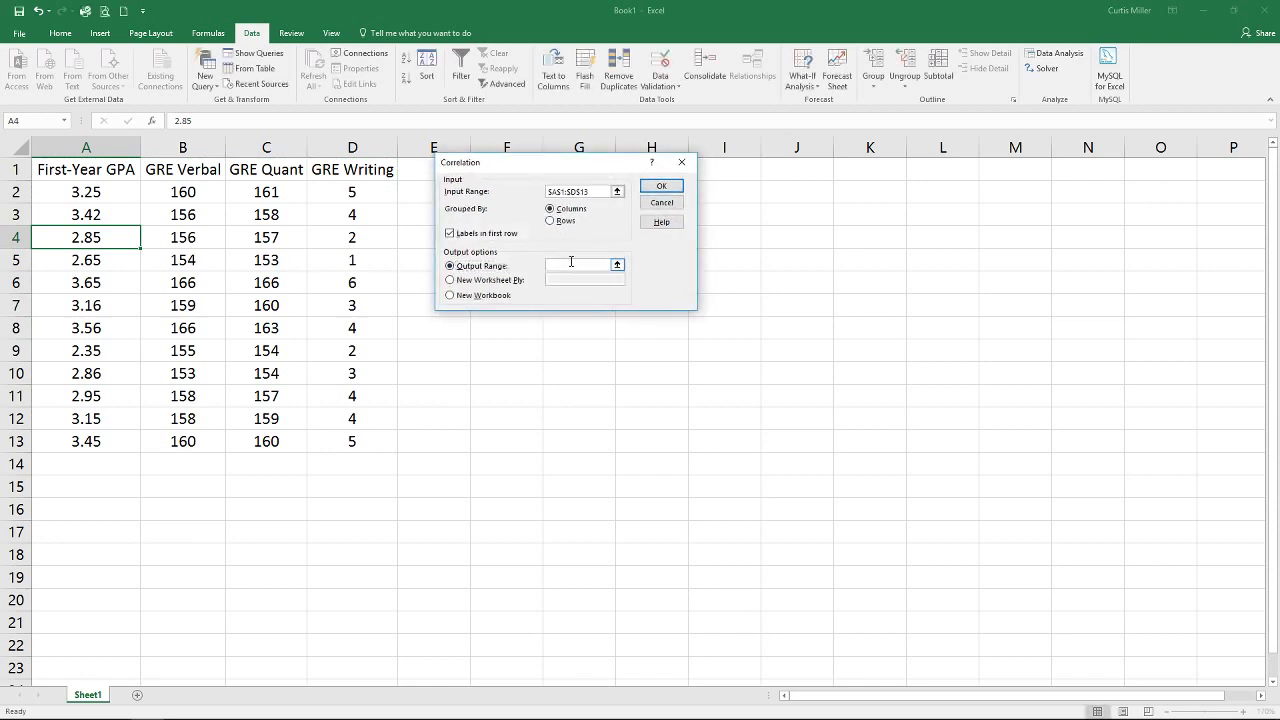
pyautogui.moveTo(542, 166); pyautogui.dragTo(716, 175)
pyautogui.click(521, 171)
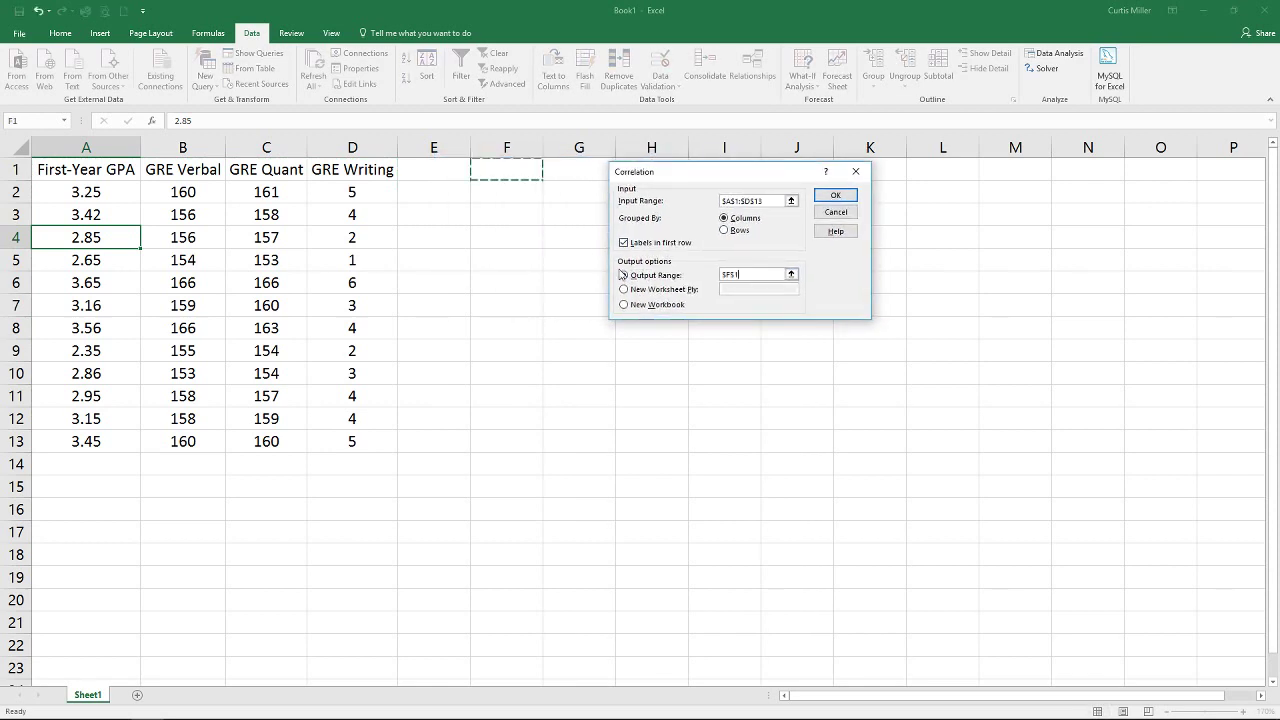
pyautogui.click(835, 196)
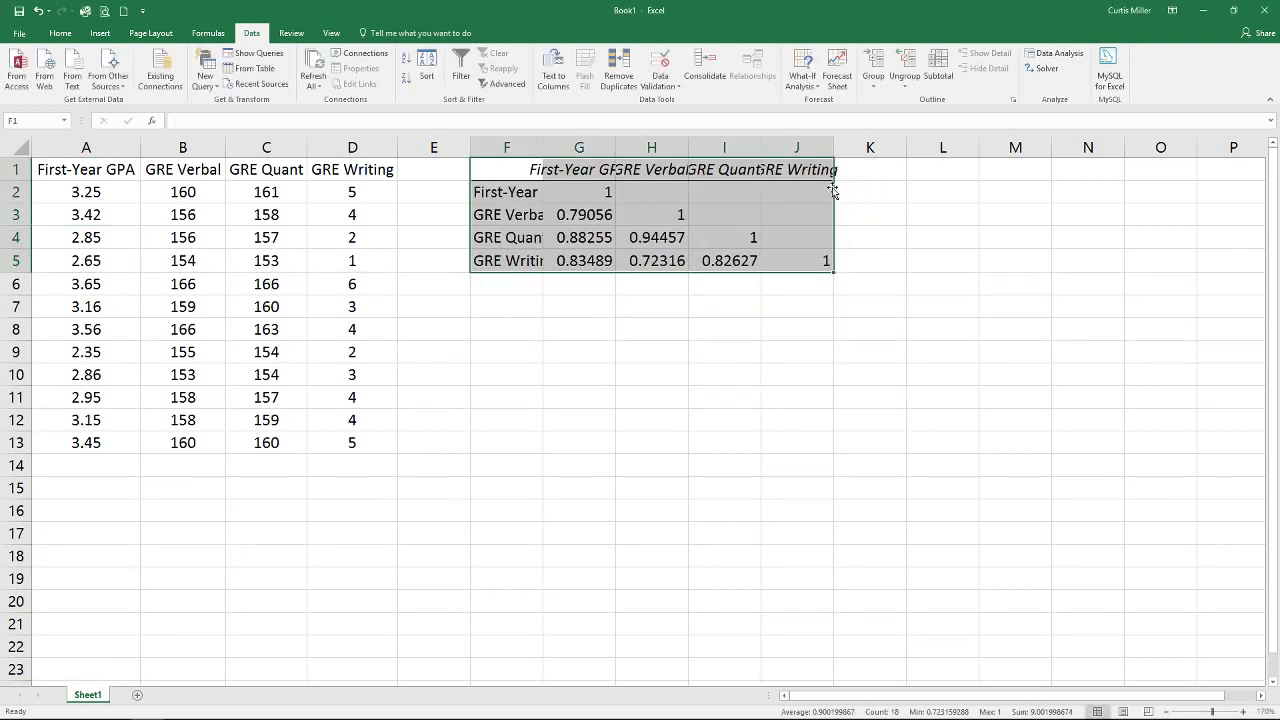
# Widen columns F and G of the correlation matrix to fit the variable names and the First-Year GPA heading
pyautogui.moveTo(543, 146); pyautogui.dragTo(584, 146)
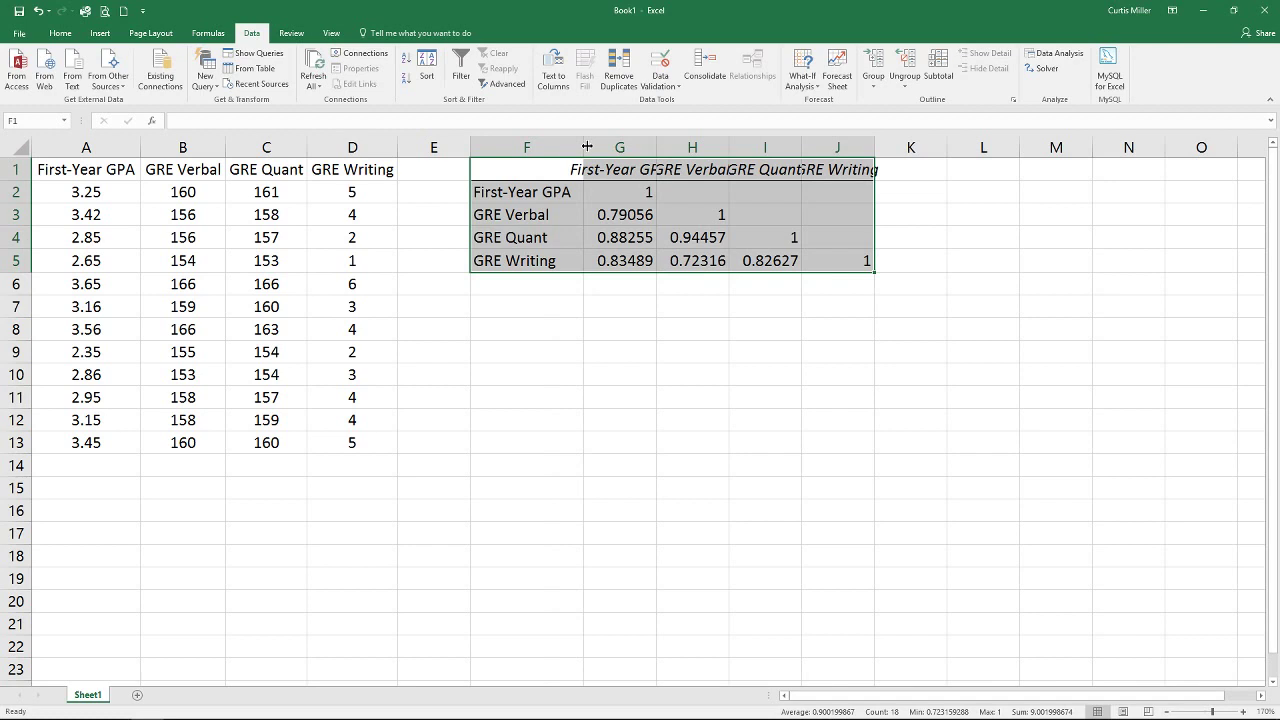
pyautogui.click(602, 172)
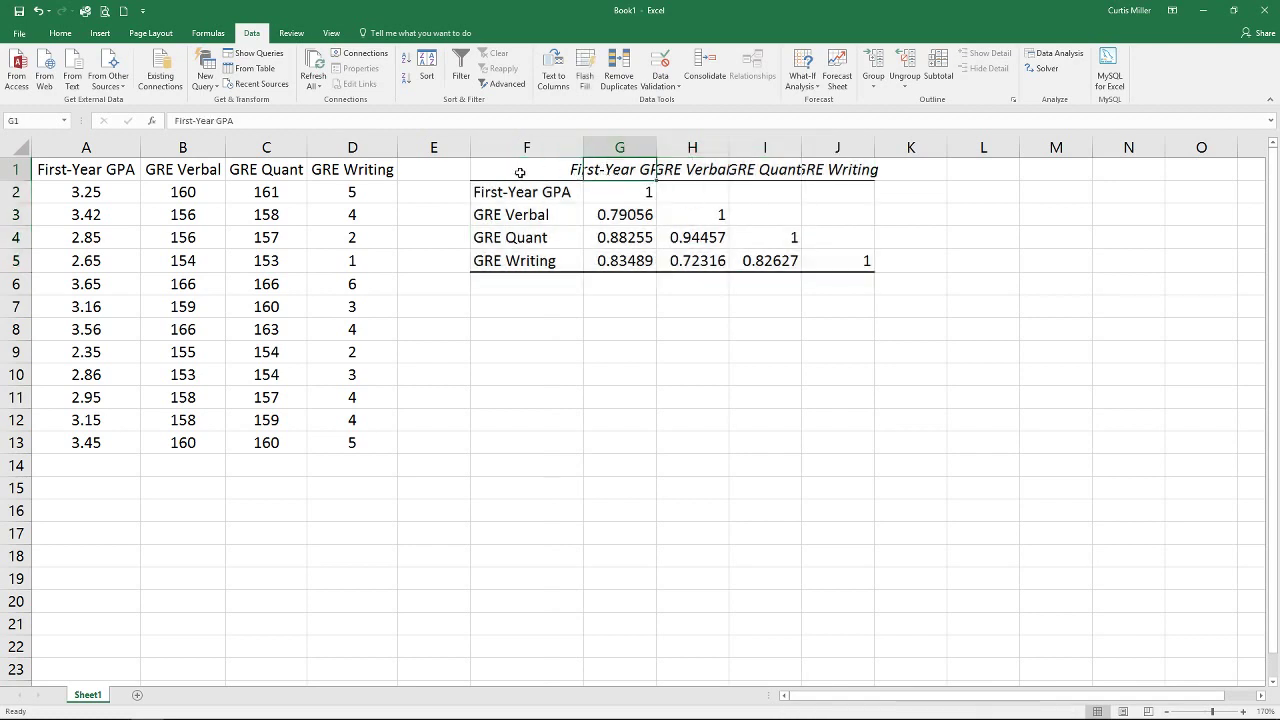
pyautogui.moveTo(520, 174); pyautogui.dragTo(624, 265)
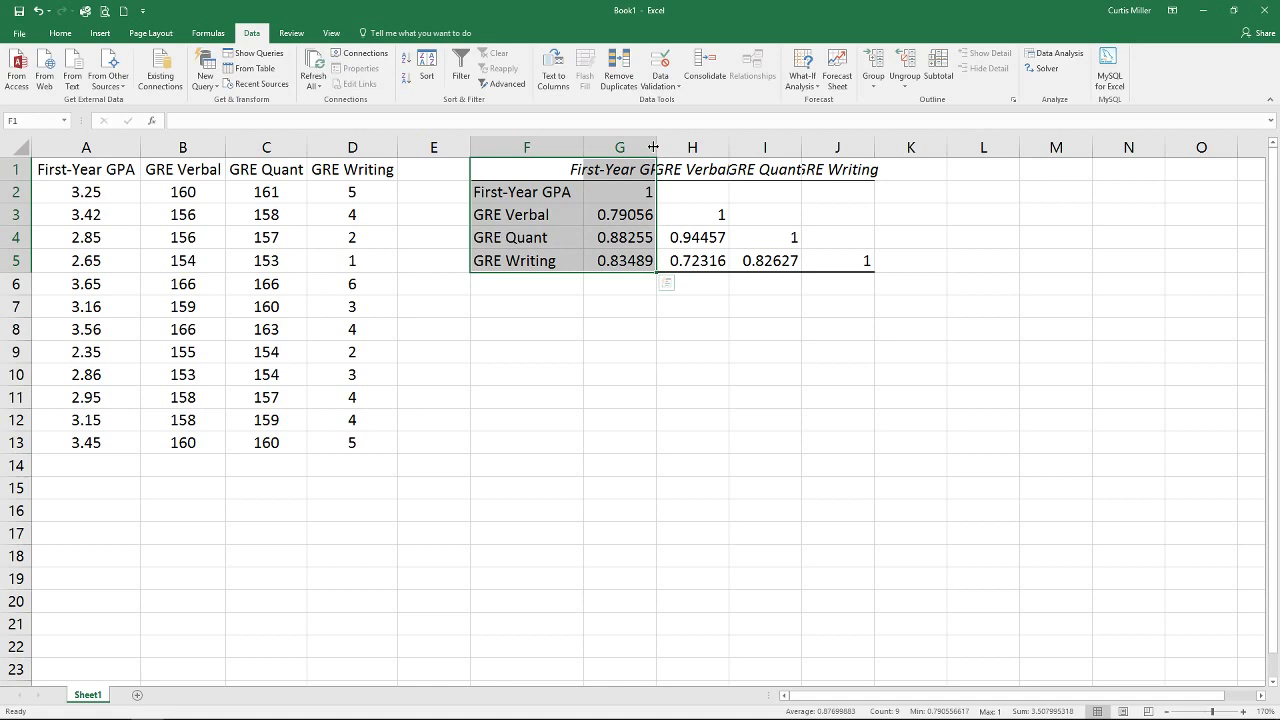
pyautogui.moveTo(656, 145); pyautogui.dragTo(690, 143)
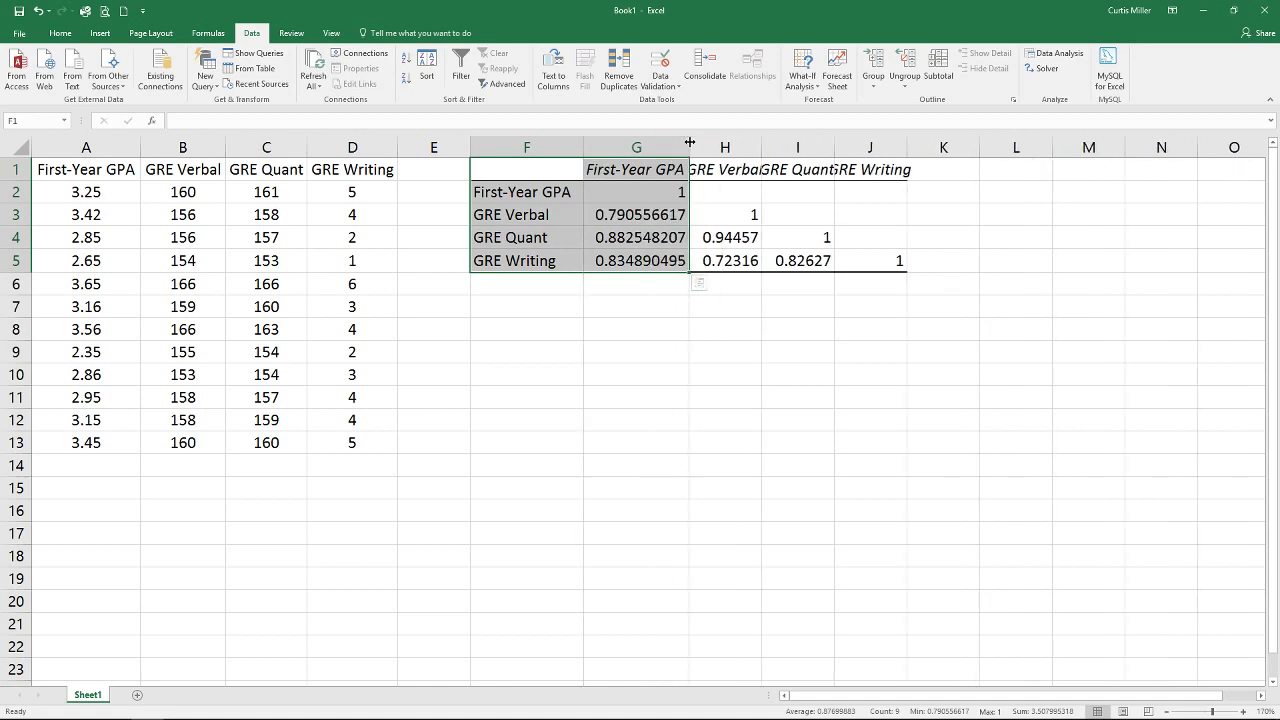
pyautogui.click(648, 218)
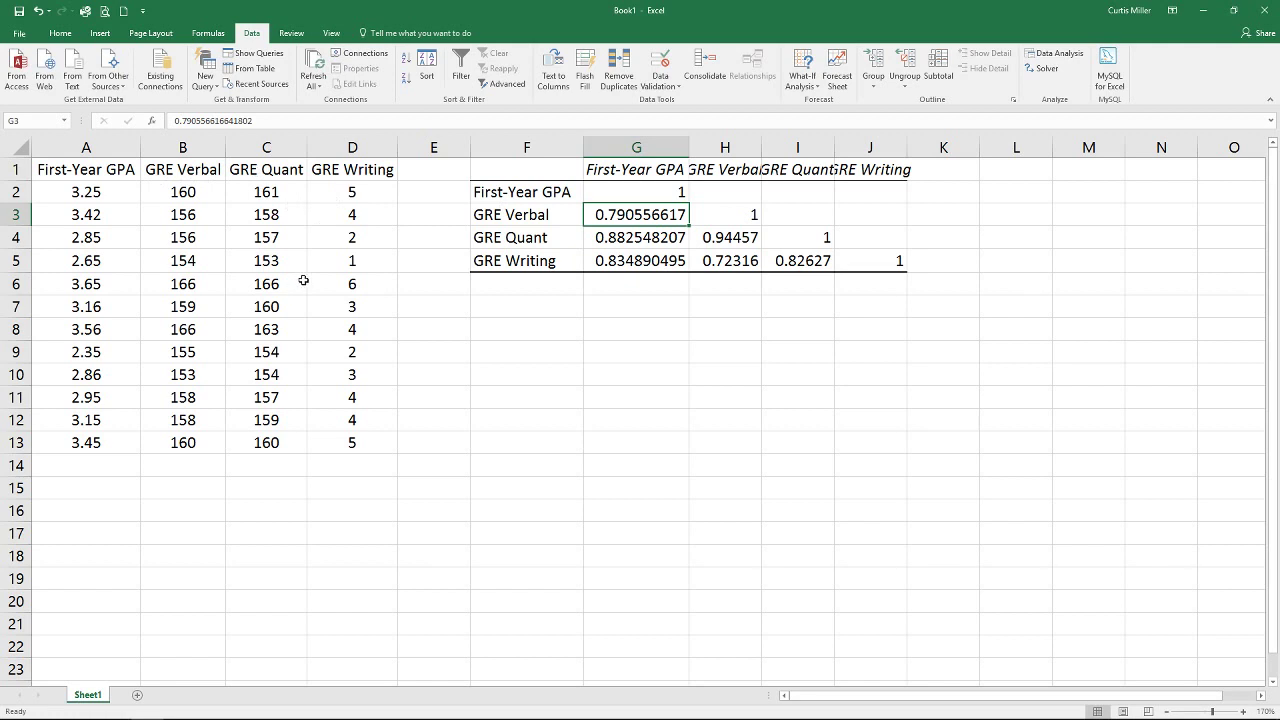
# Start a Regression analysis with the First-Year GPA column, A1:A13, as the input Y range
pyautogui.click(518, 306)
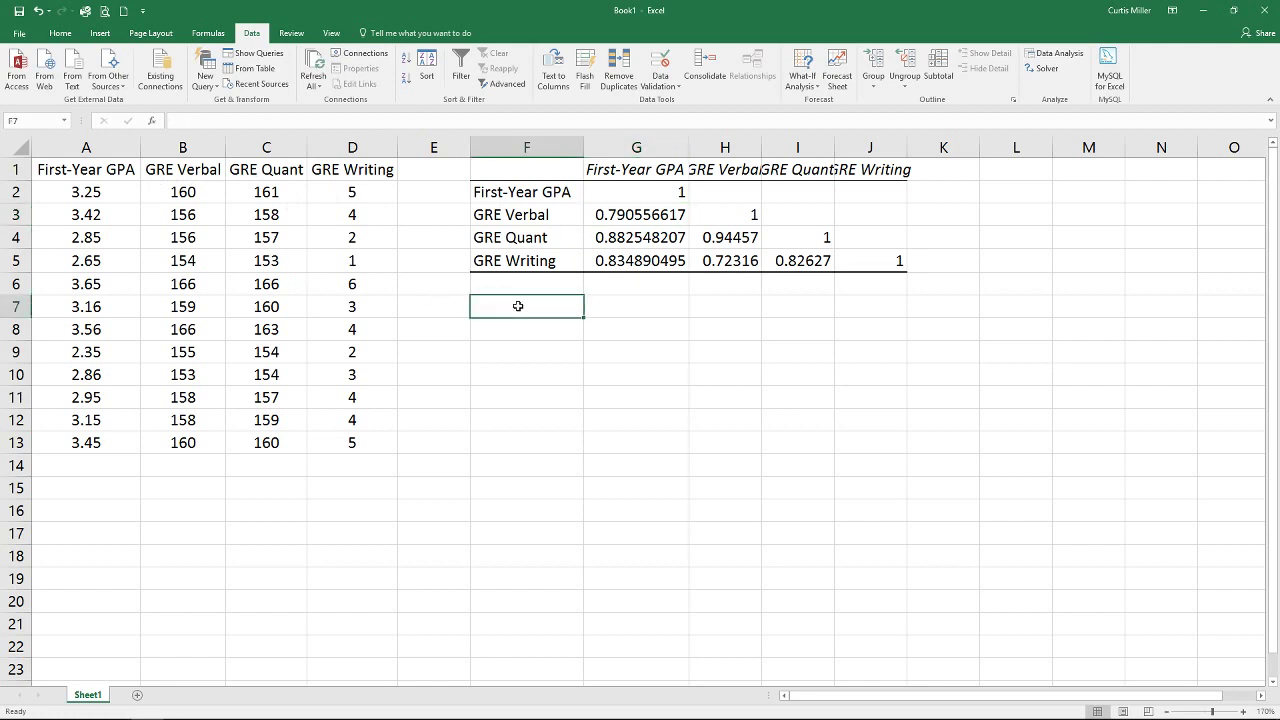
pyautogui.click(1061, 55)
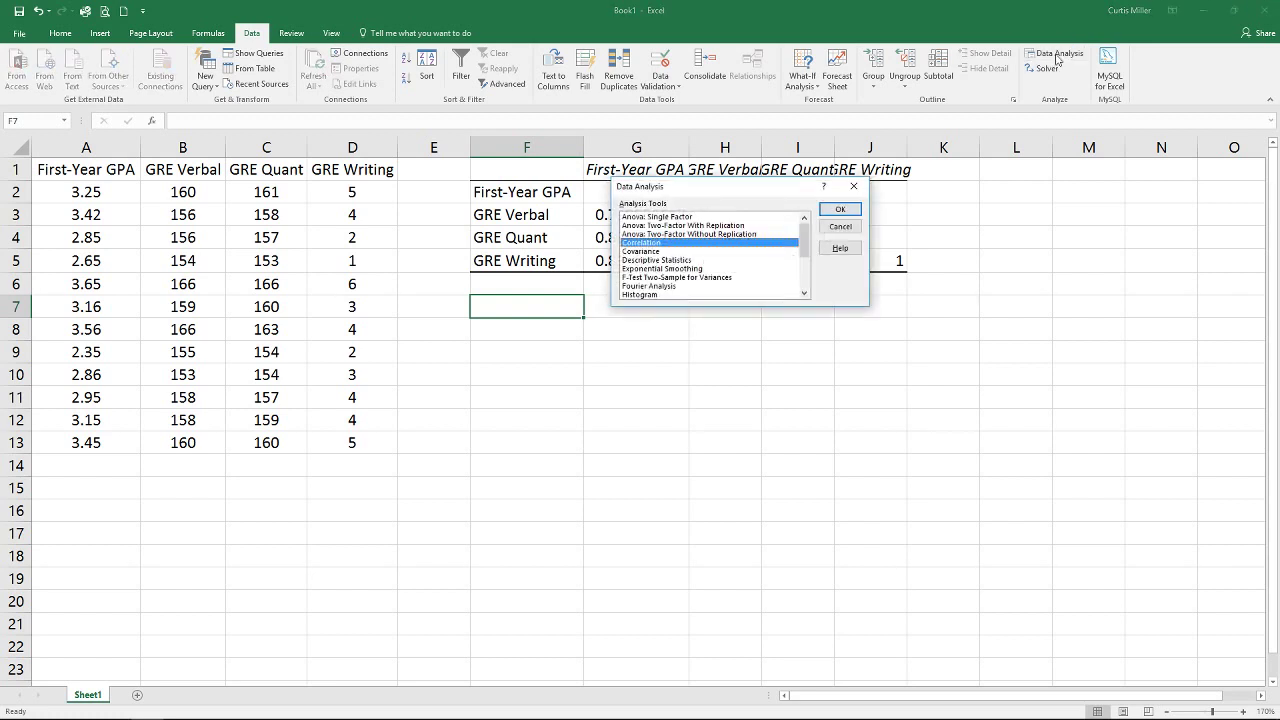
pyautogui.moveTo(802, 252); pyautogui.dragTo(802, 282)
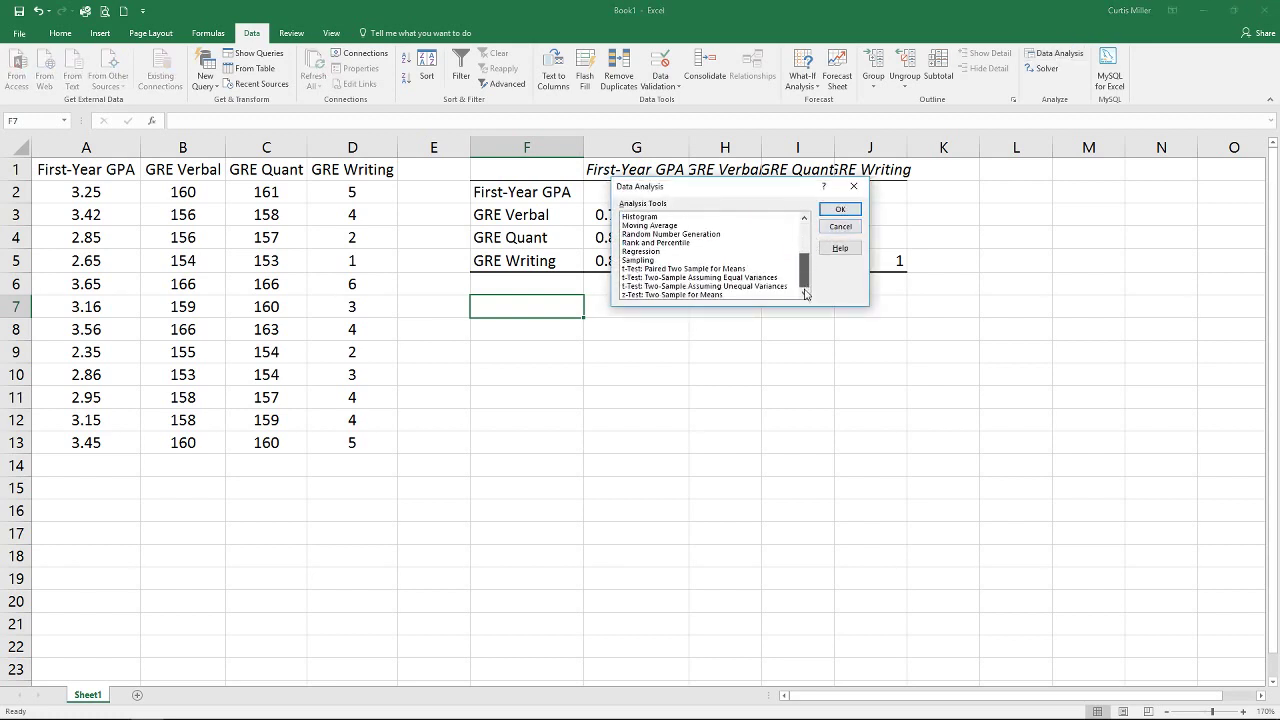
pyautogui.click(640, 251)
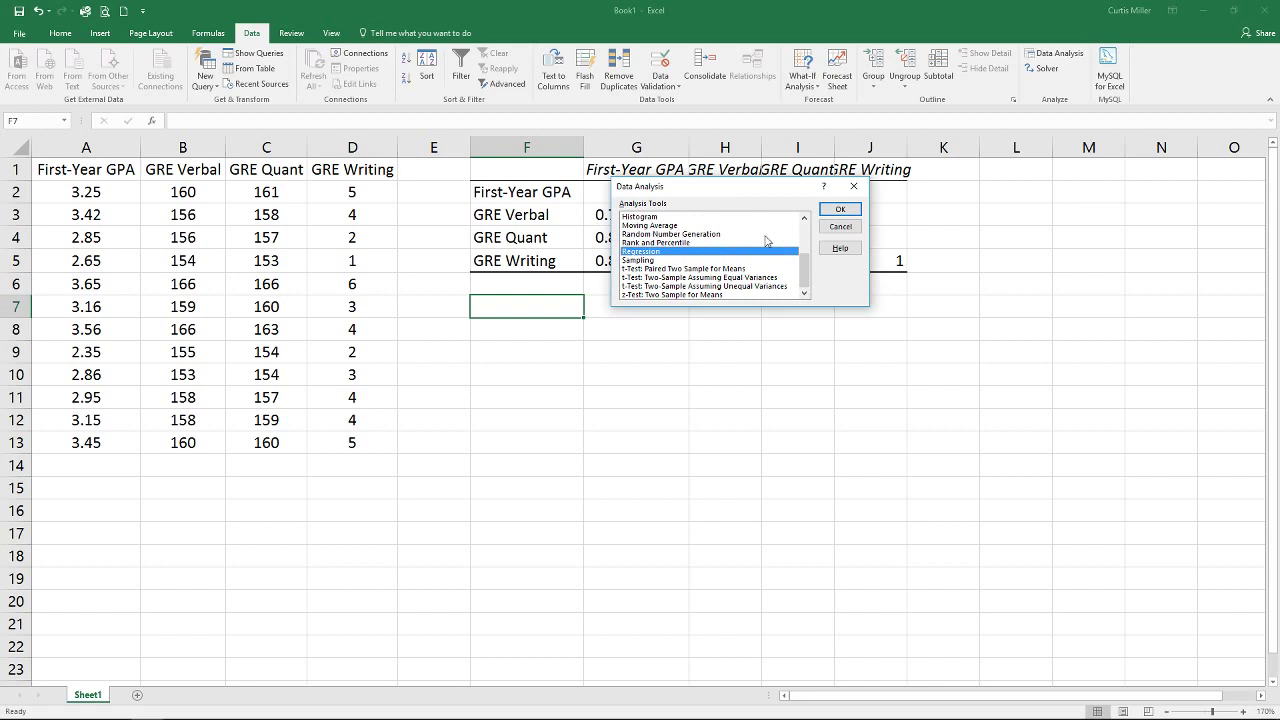
pyautogui.click(838, 212)
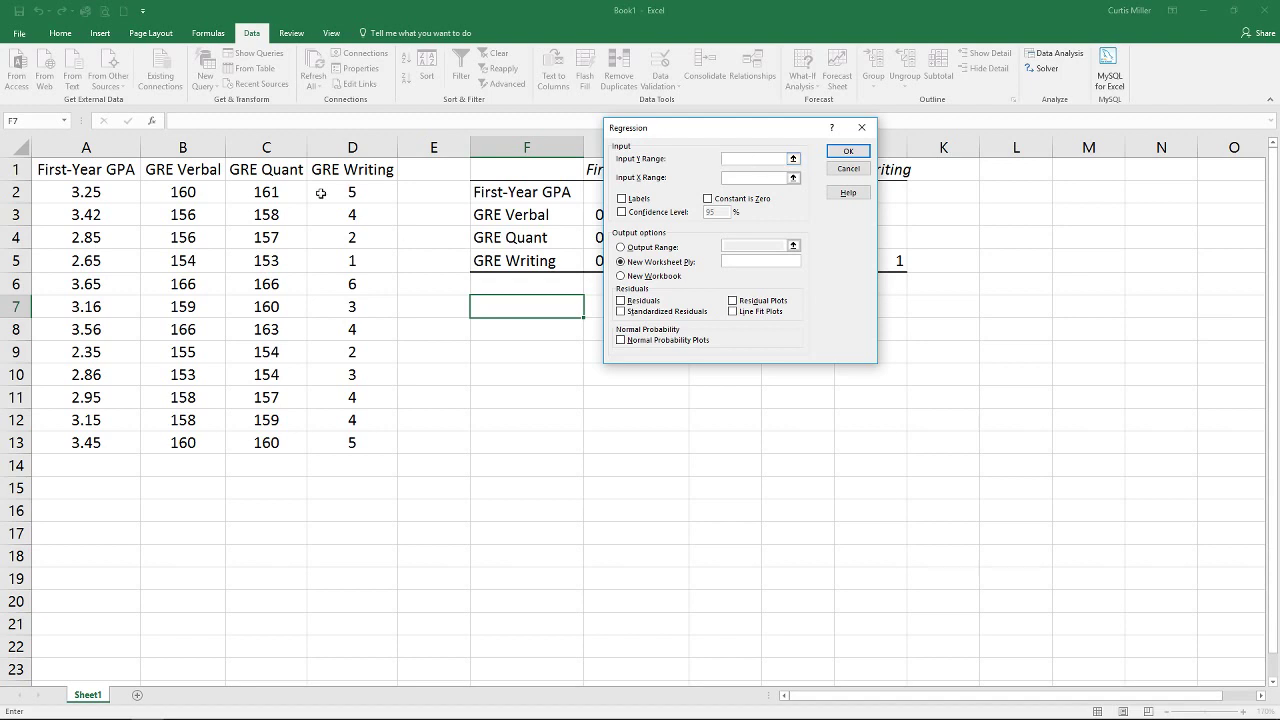
pyautogui.moveTo(63, 174); pyautogui.dragTo(75, 446)
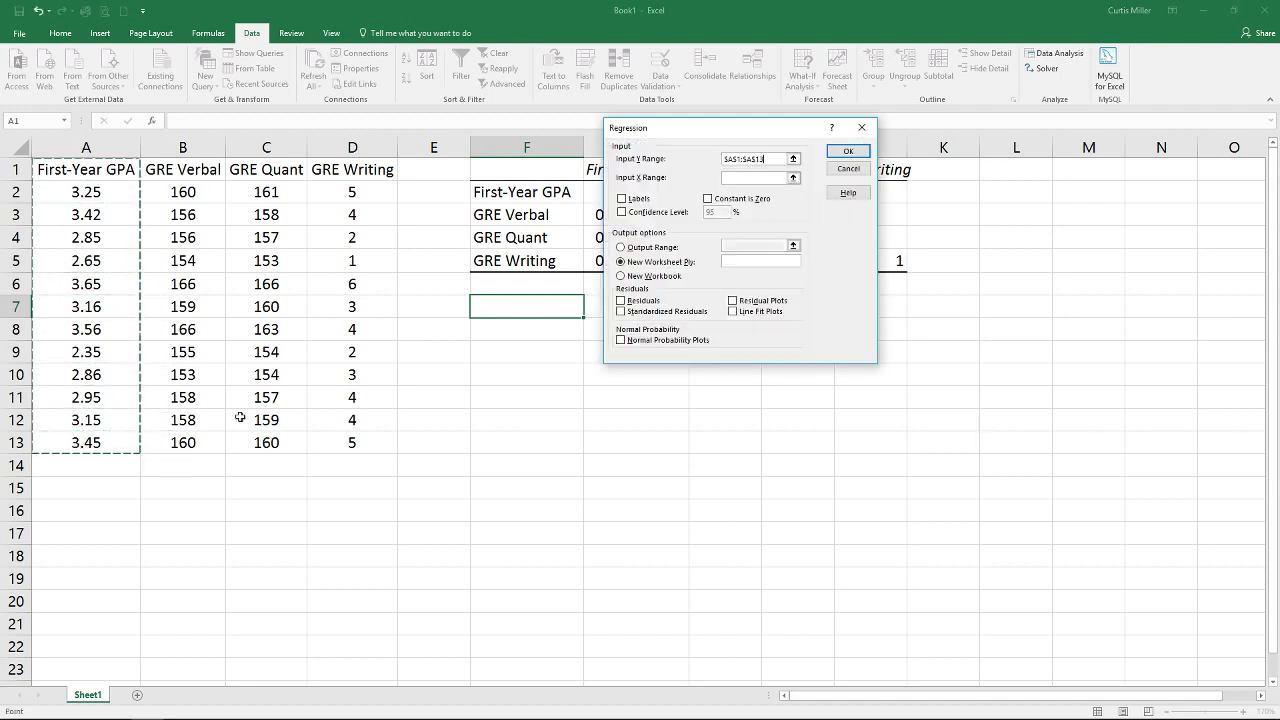
# Set the regression's input X range to the three GRE columns, B1:D13, and mark the ranges as including labels
pyautogui.click(786, 177)
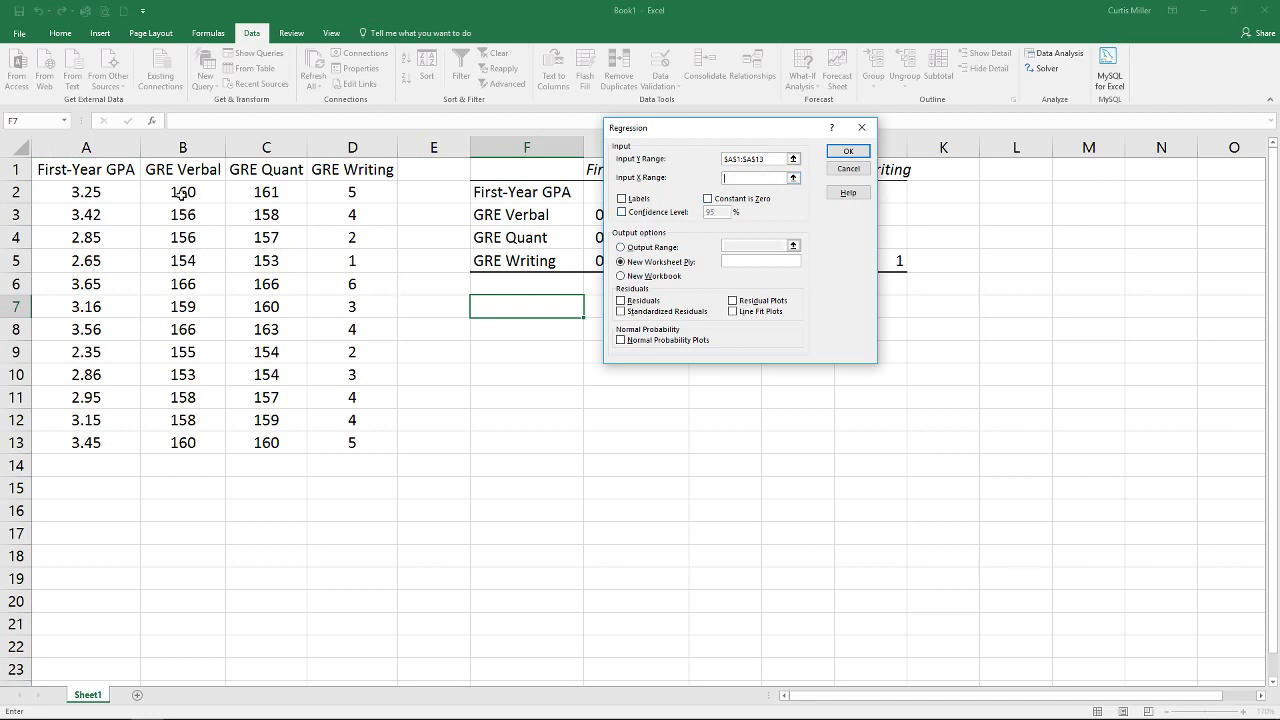
pyautogui.moveTo(184, 172); pyautogui.dragTo(338, 443)
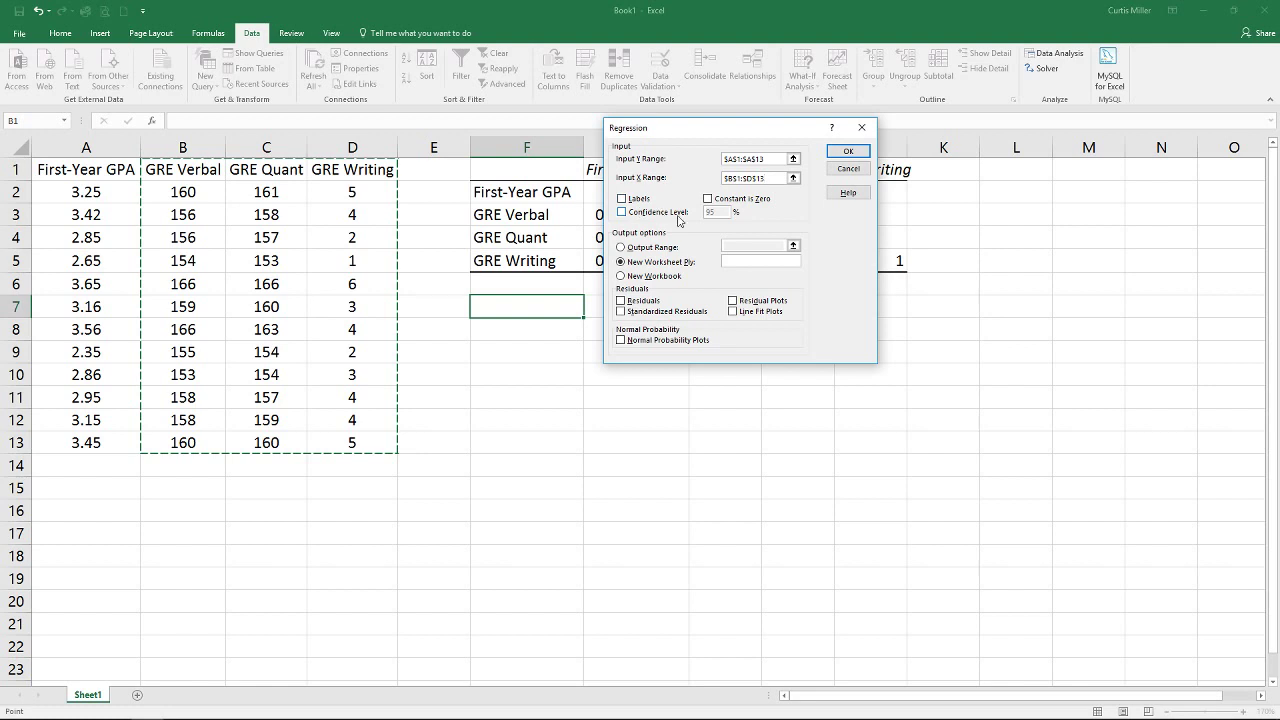
pyautogui.click(645, 201)
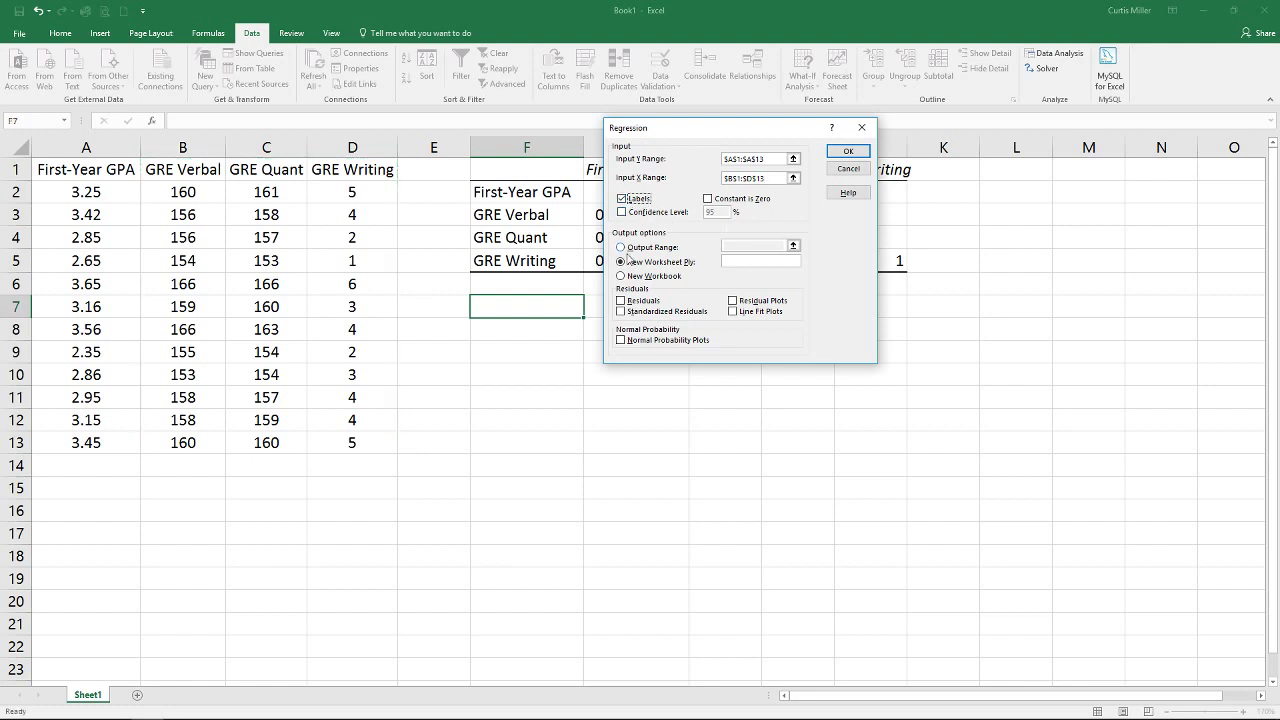
# Send the regression output to cell F7 on the current sheet and run the analysis
pyautogui.click(630, 250)
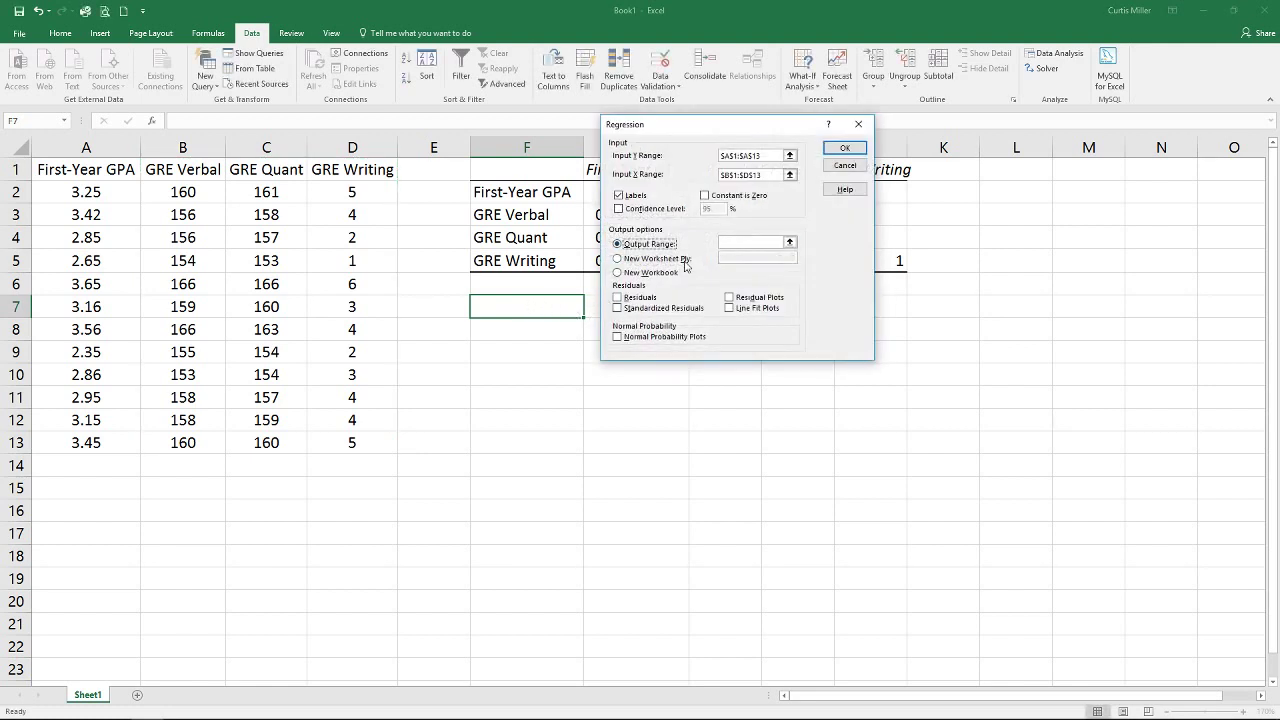
pyautogui.click(726, 242)
pyautogui.click(549, 303)
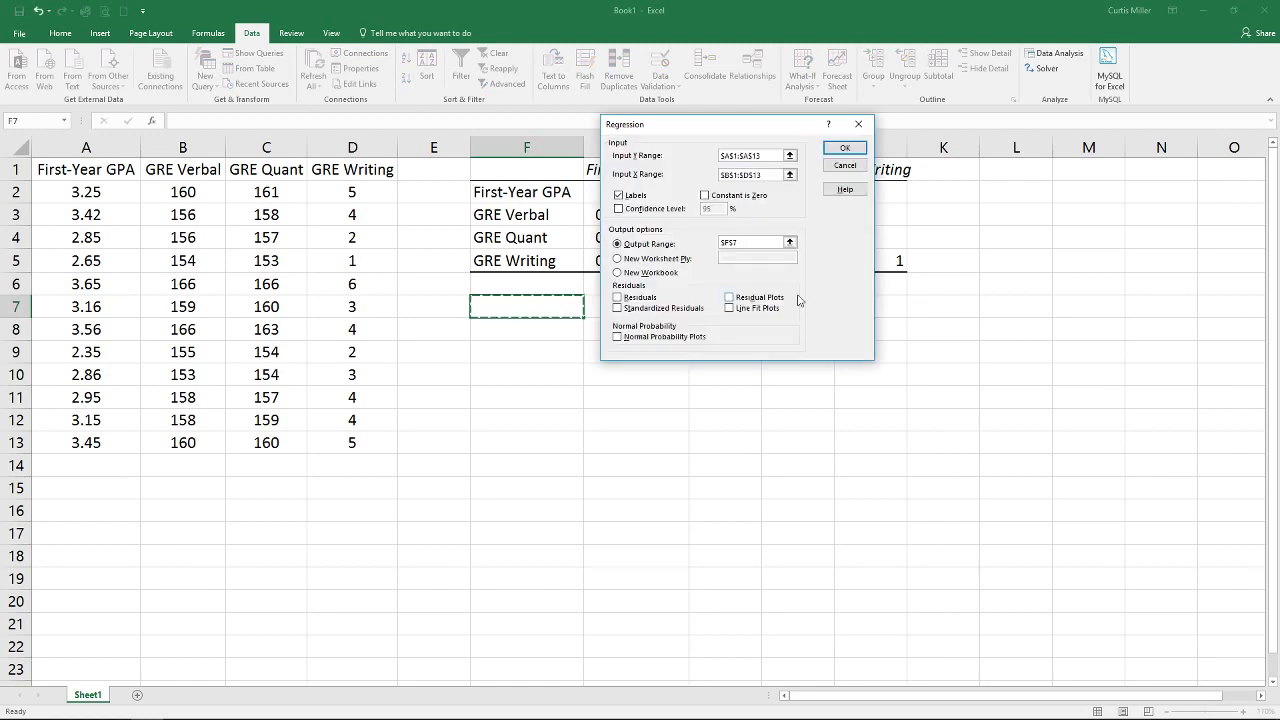
pyautogui.click(845, 149)
pyautogui.click(551, 316)
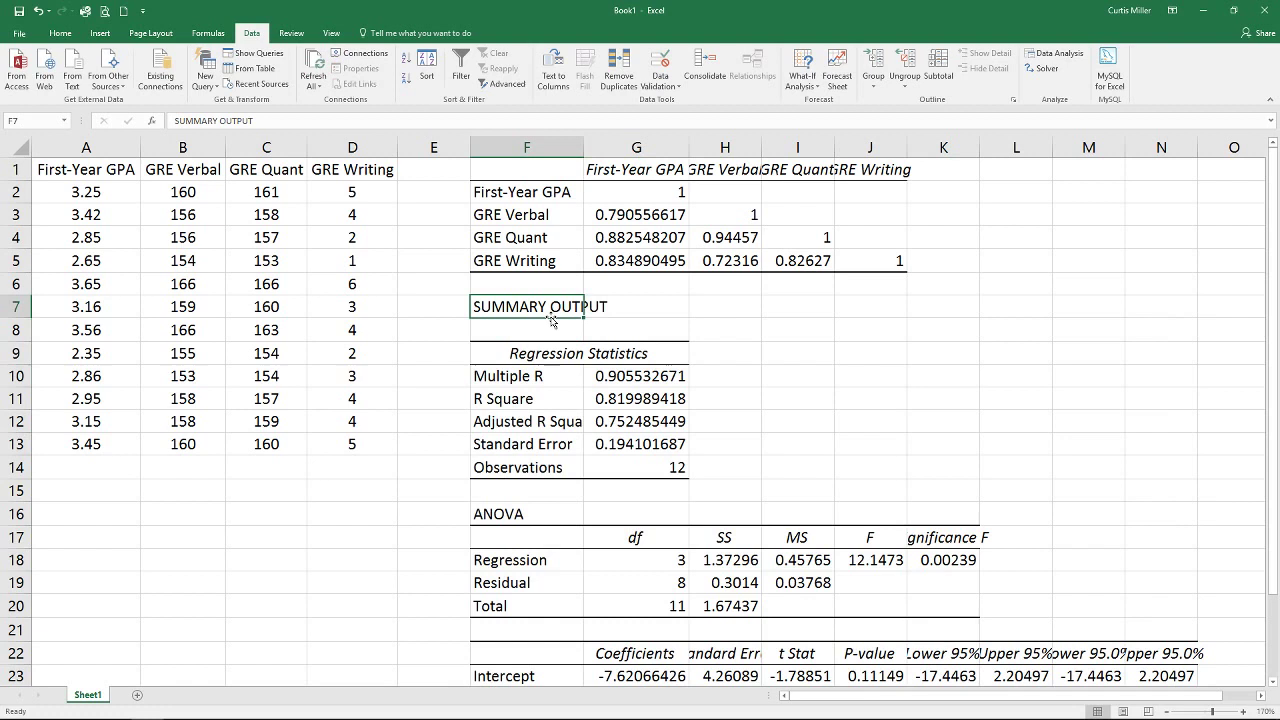
# Examine the Multiple R, R Square and Adjusted R Square values, and look over the ANOVA and coefficients tables
pyautogui.click(643, 375)
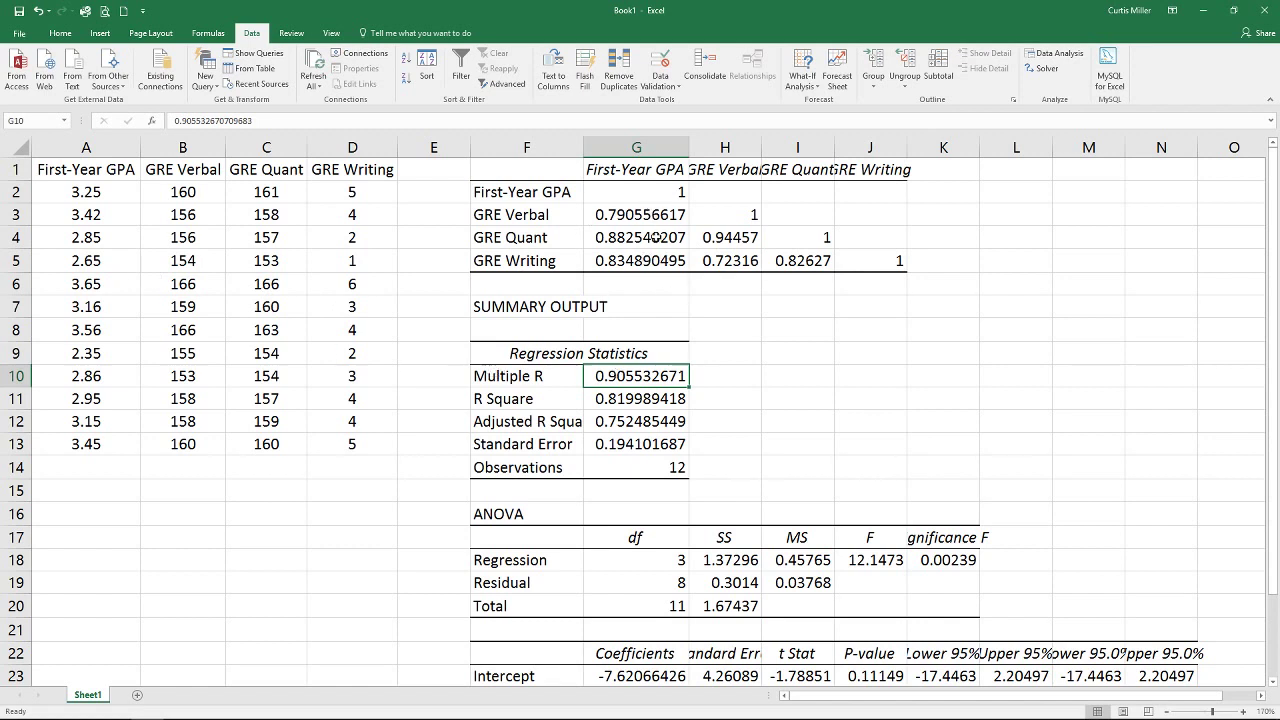
pyautogui.click(597, 399)
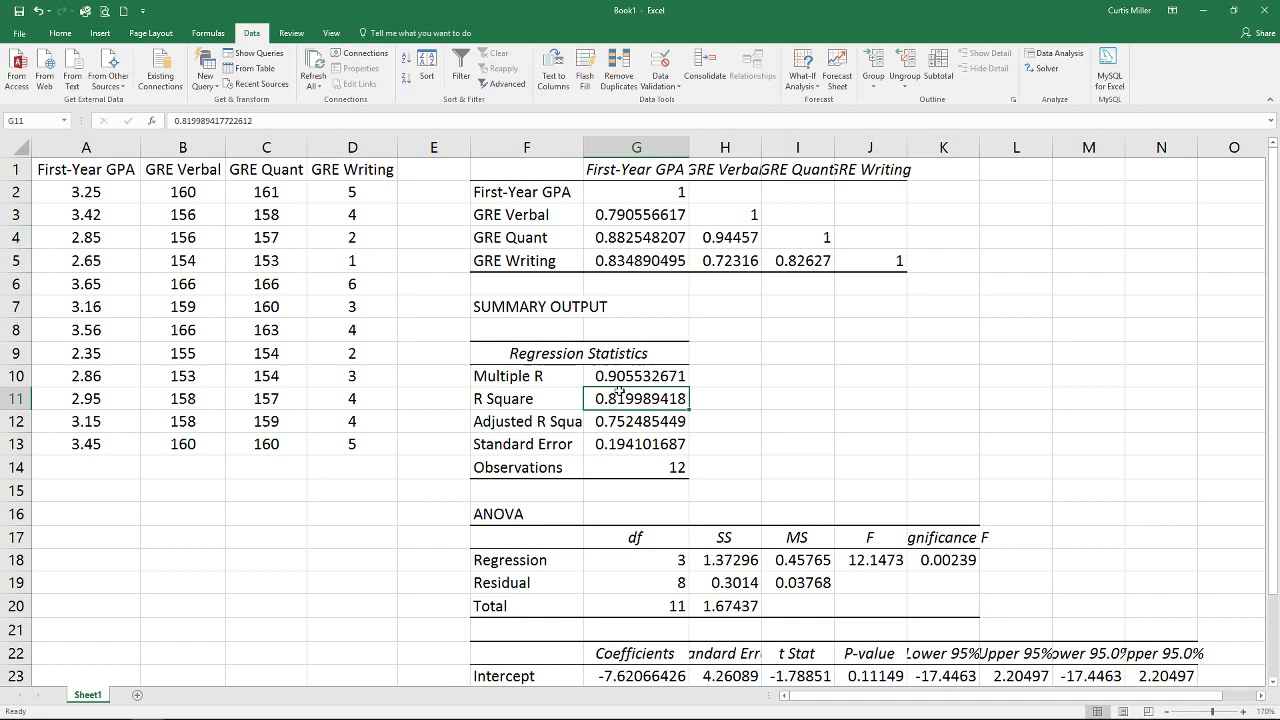
pyautogui.click(620, 380)
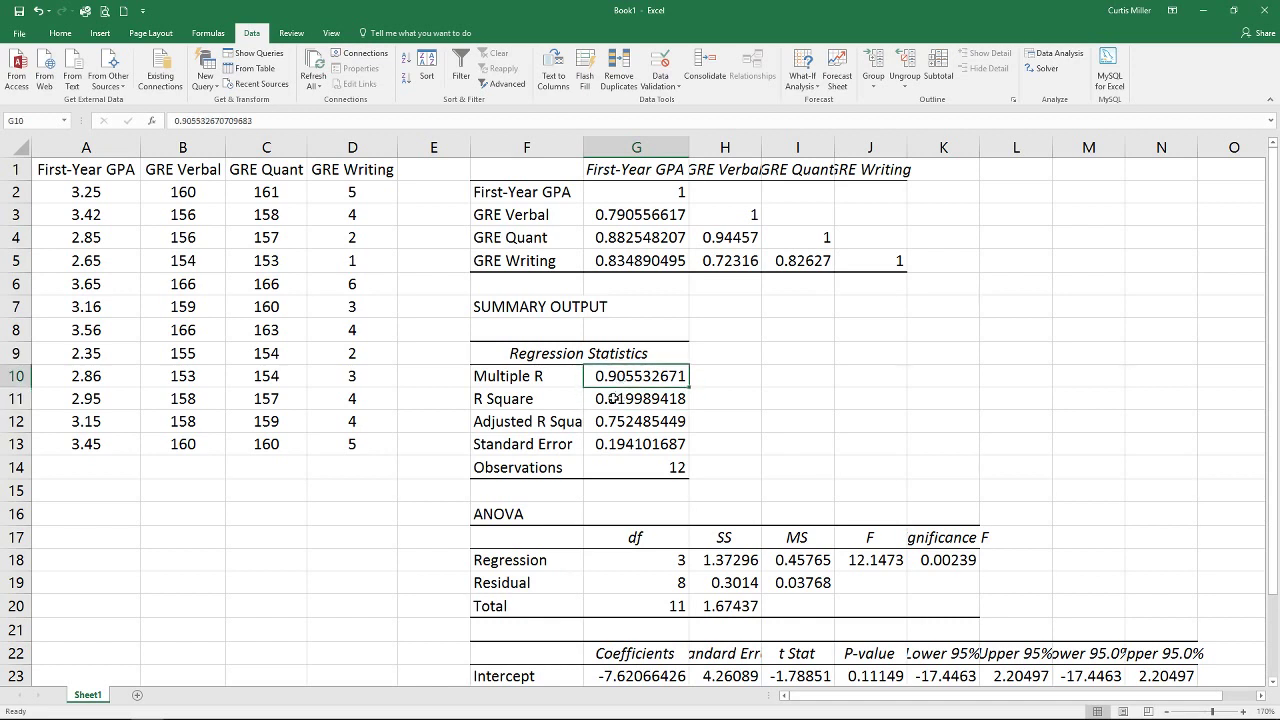
pyautogui.click(612, 398)
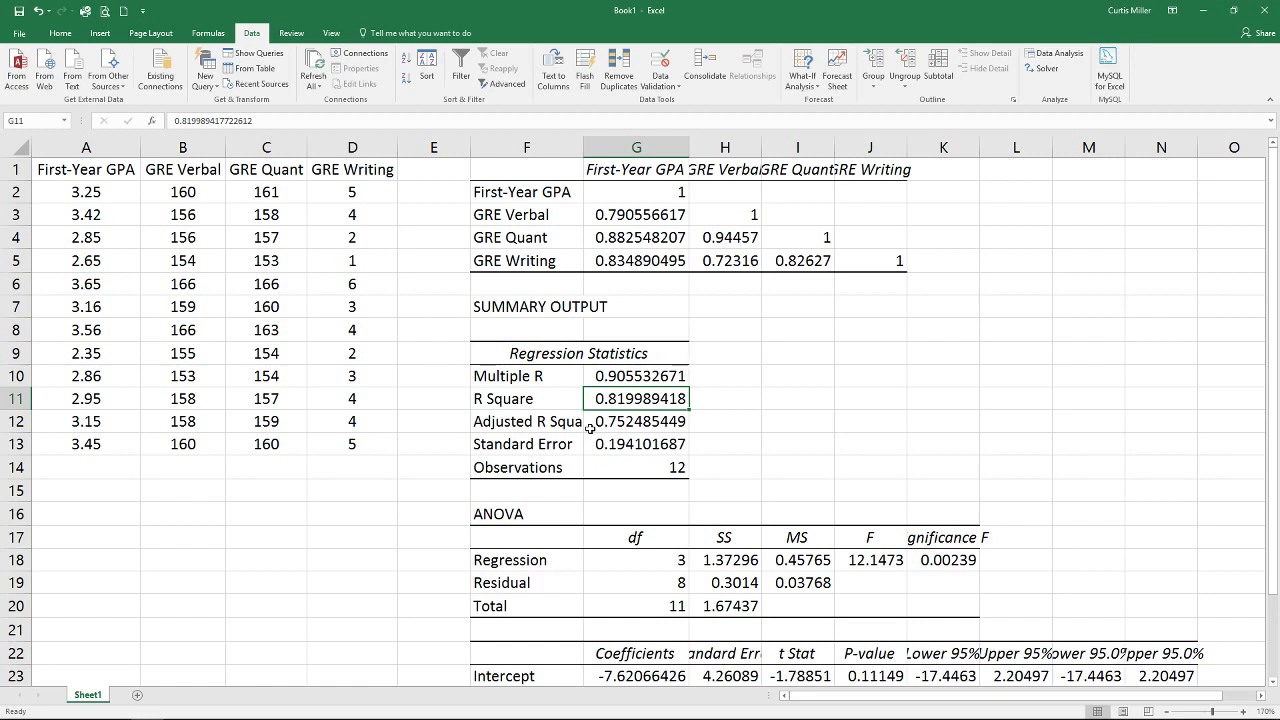
pyautogui.click(612, 423)
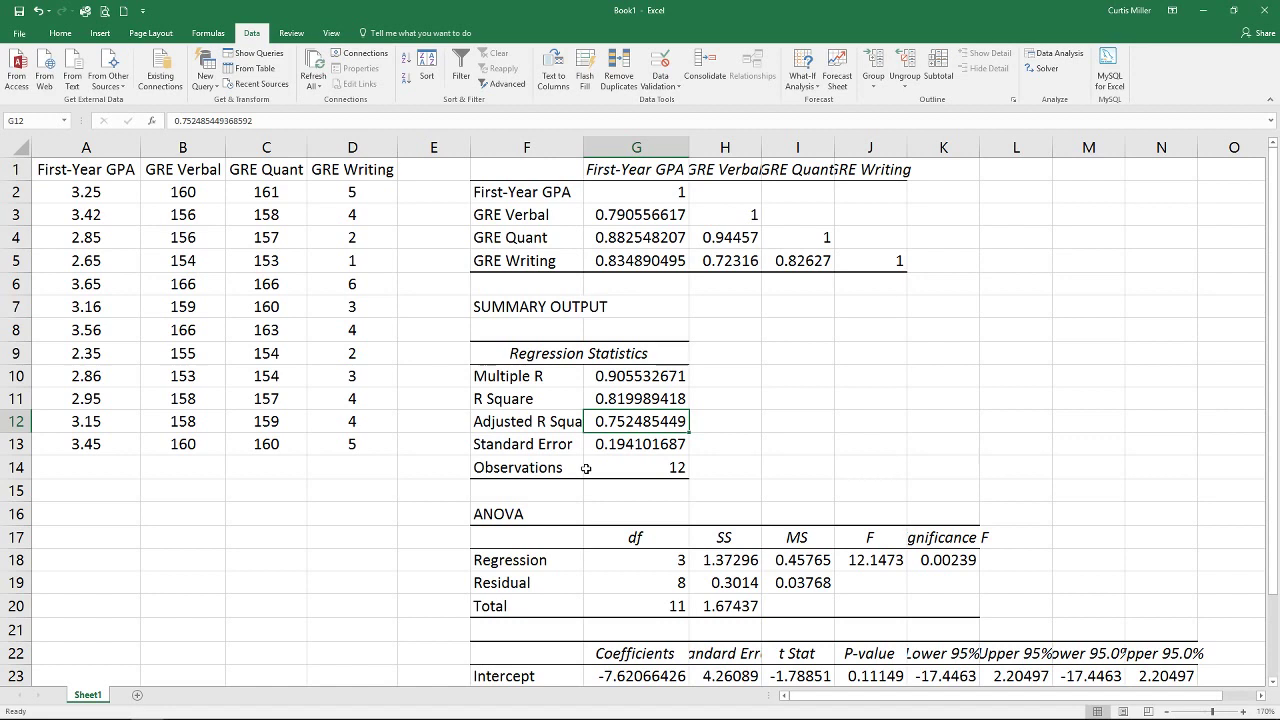
pyautogui.press('Up')
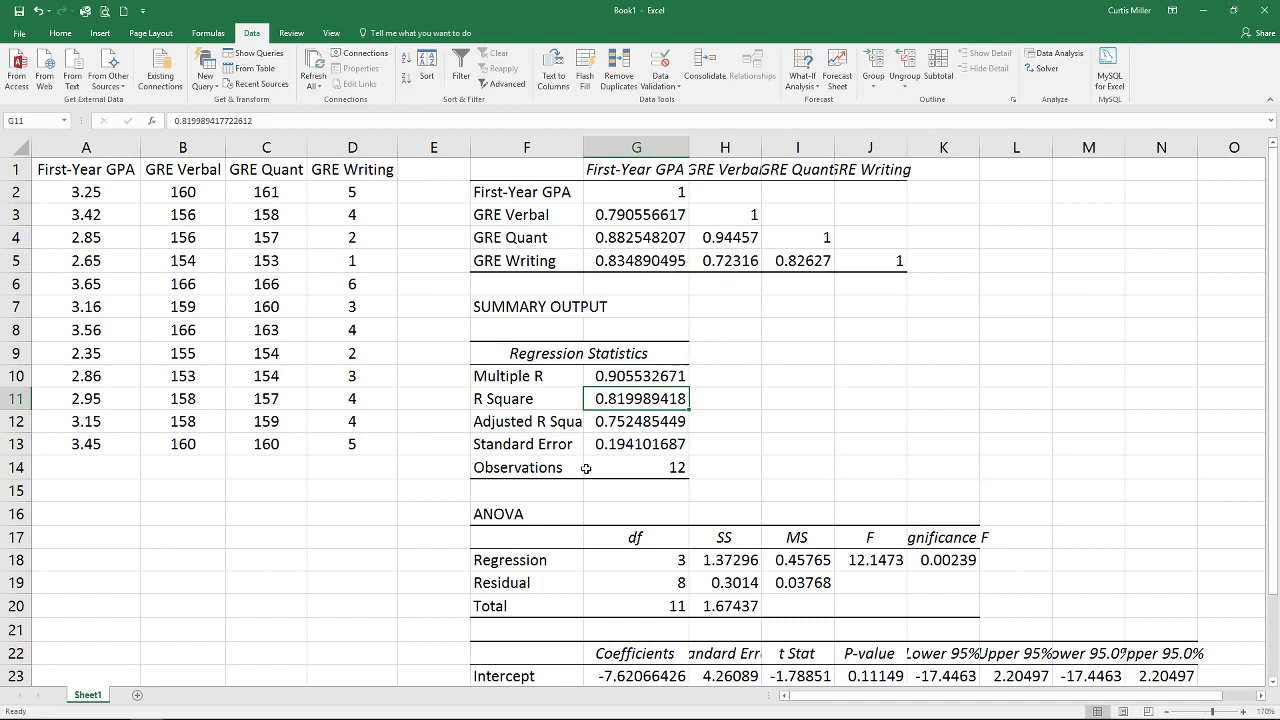
pyautogui.press('Down')
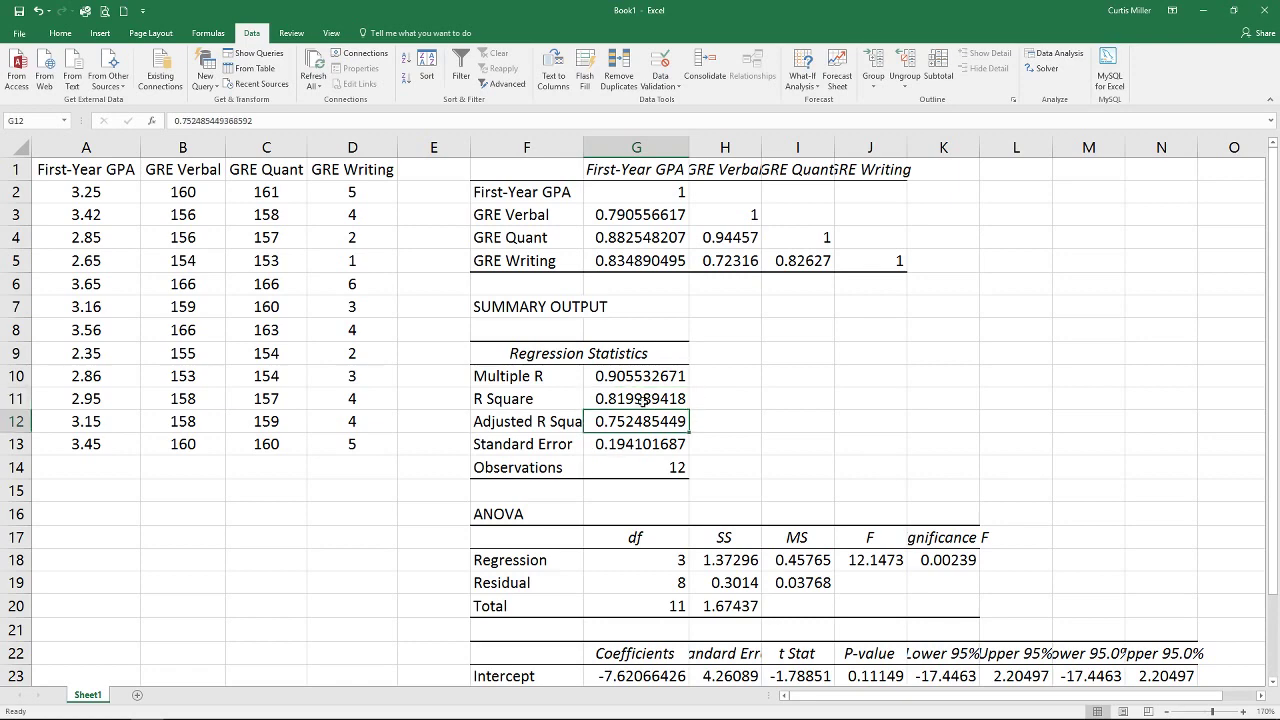
pyautogui.scroll(-2, 641, 399)
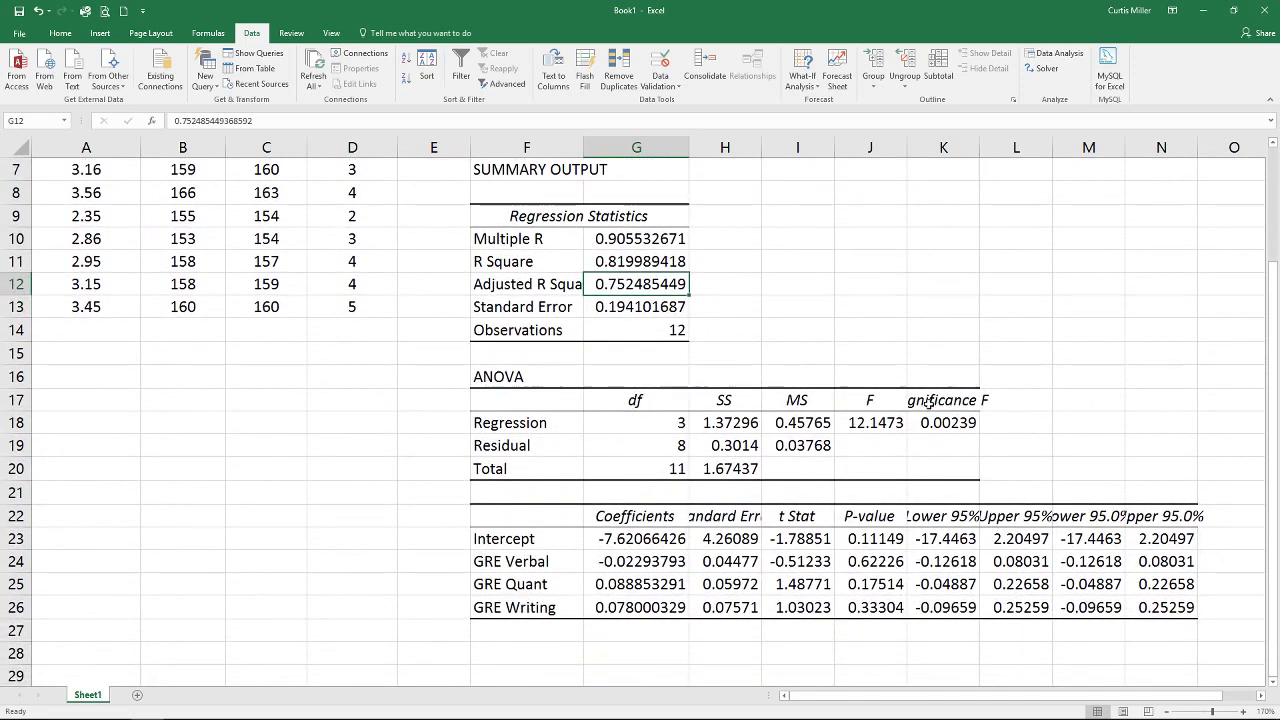
# Examine the regression's Significance F value and the coefficients for the intercept, GRE Verbal, GRE Quant and GRE Writing
pyautogui.moveTo(930, 400); pyautogui.dragTo(940, 423)
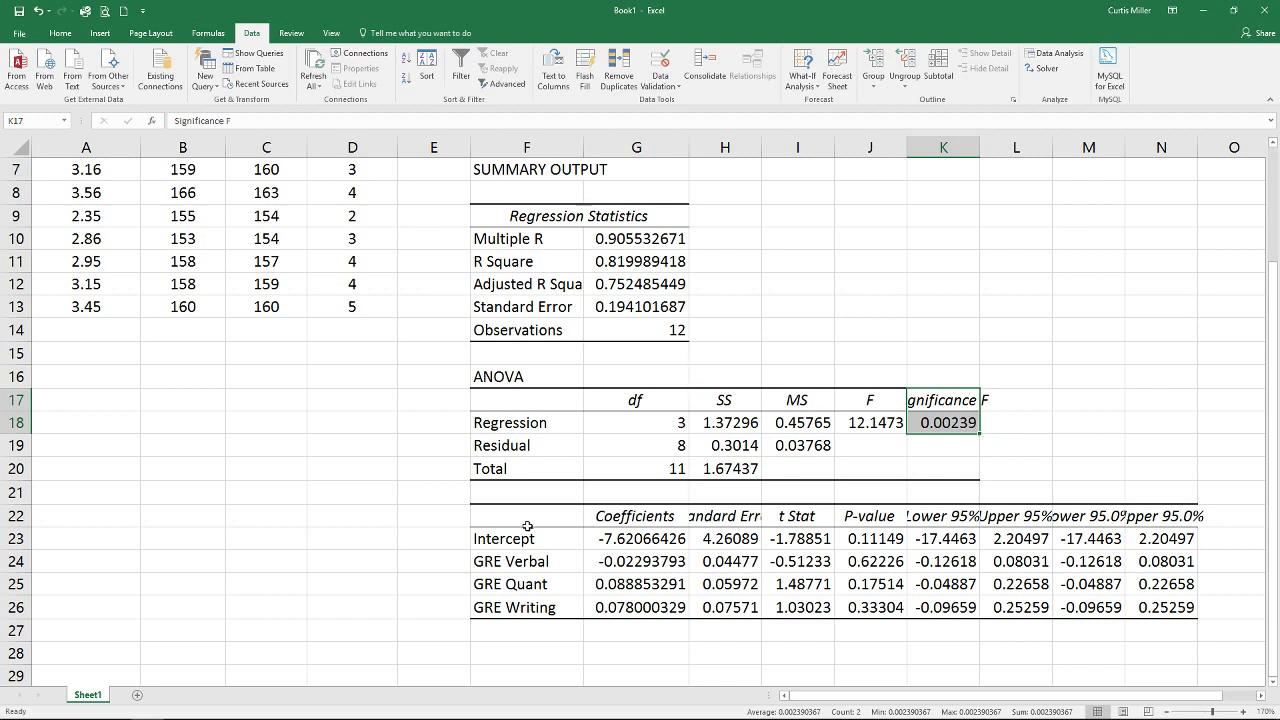
pyautogui.moveTo(522, 518); pyautogui.dragTo(632, 607)
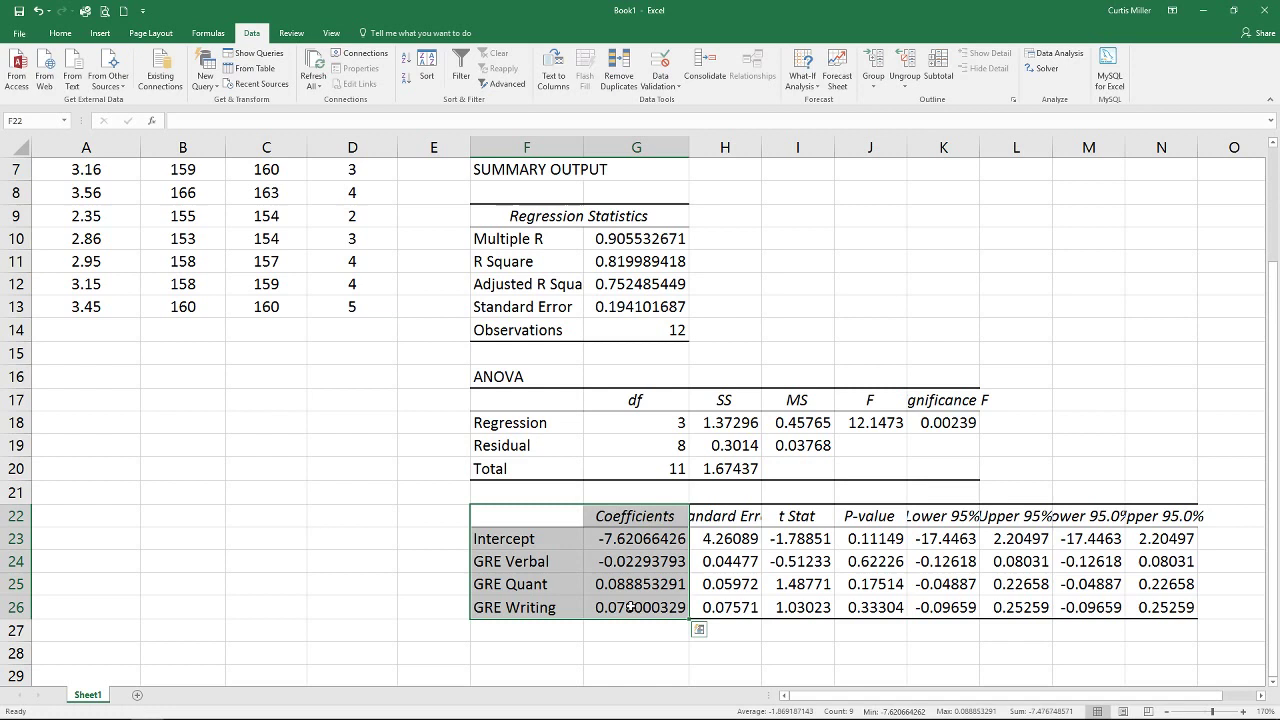
pyautogui.click(542, 540)
pyautogui.click(615, 538)
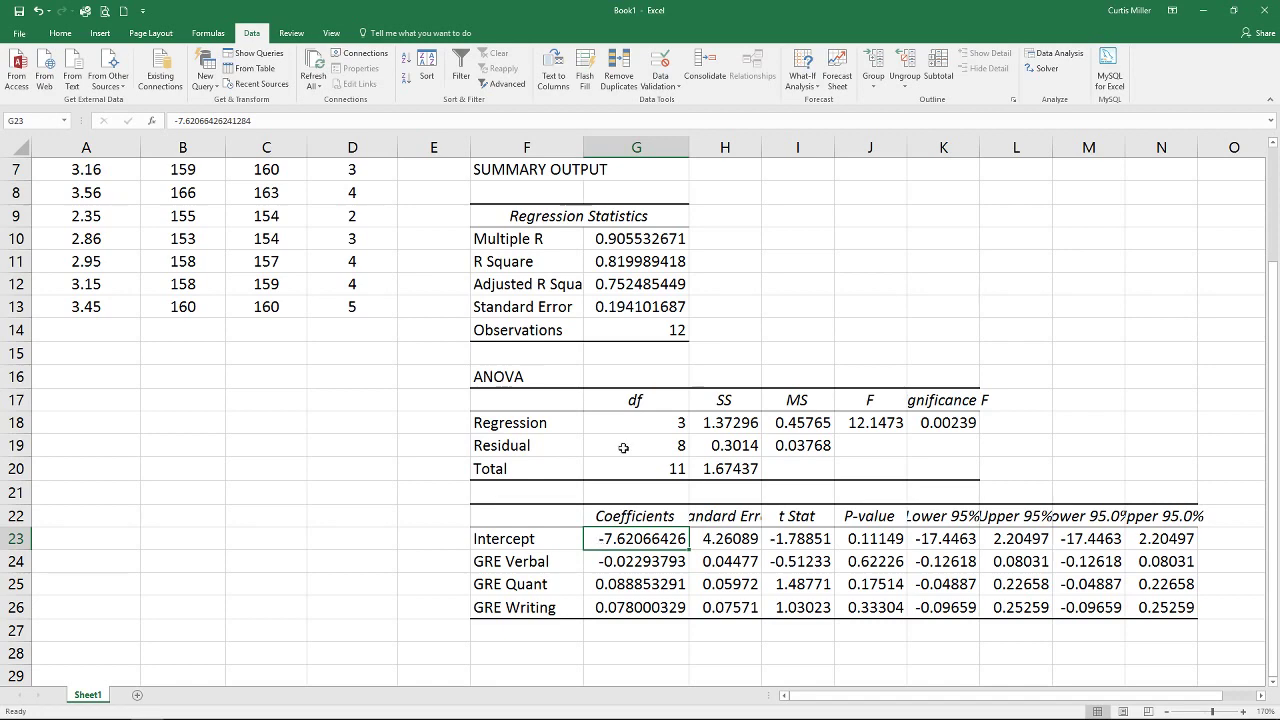
pyautogui.scroll(-3, 600, 400)
pyautogui.scroll(1, 467, 404)
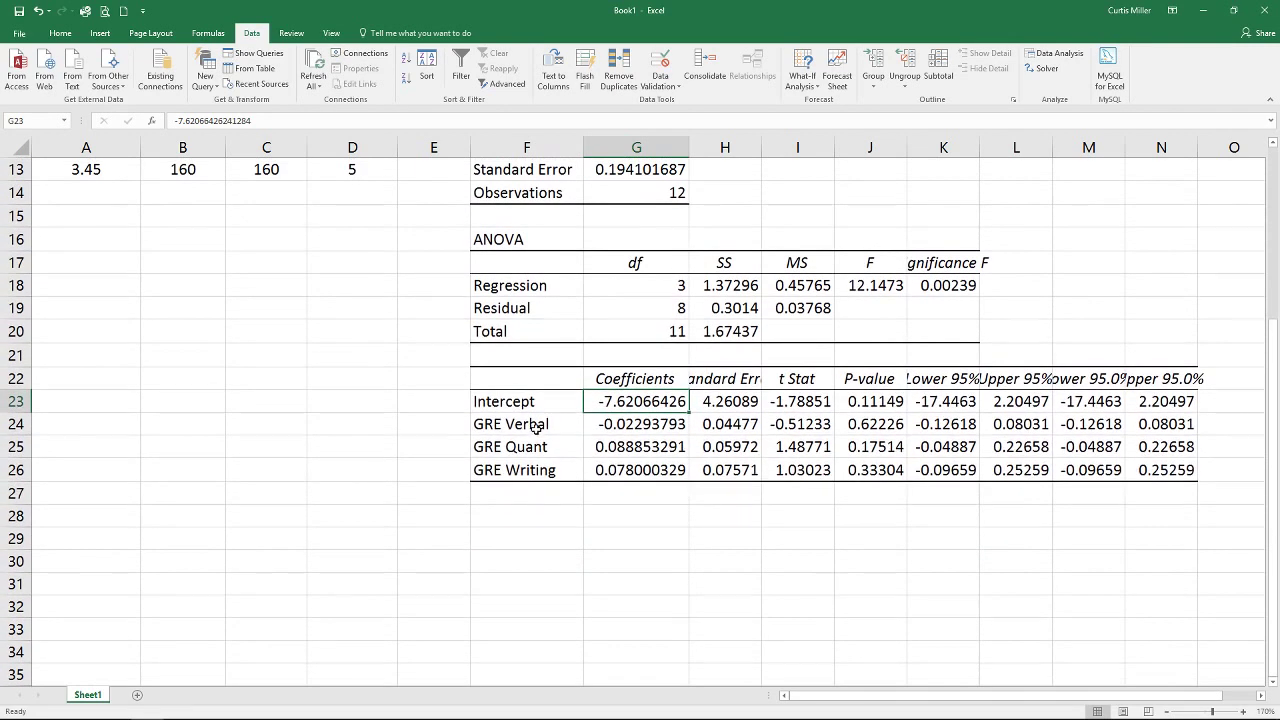
pyautogui.click(535, 428)
pyautogui.click(443, 405)
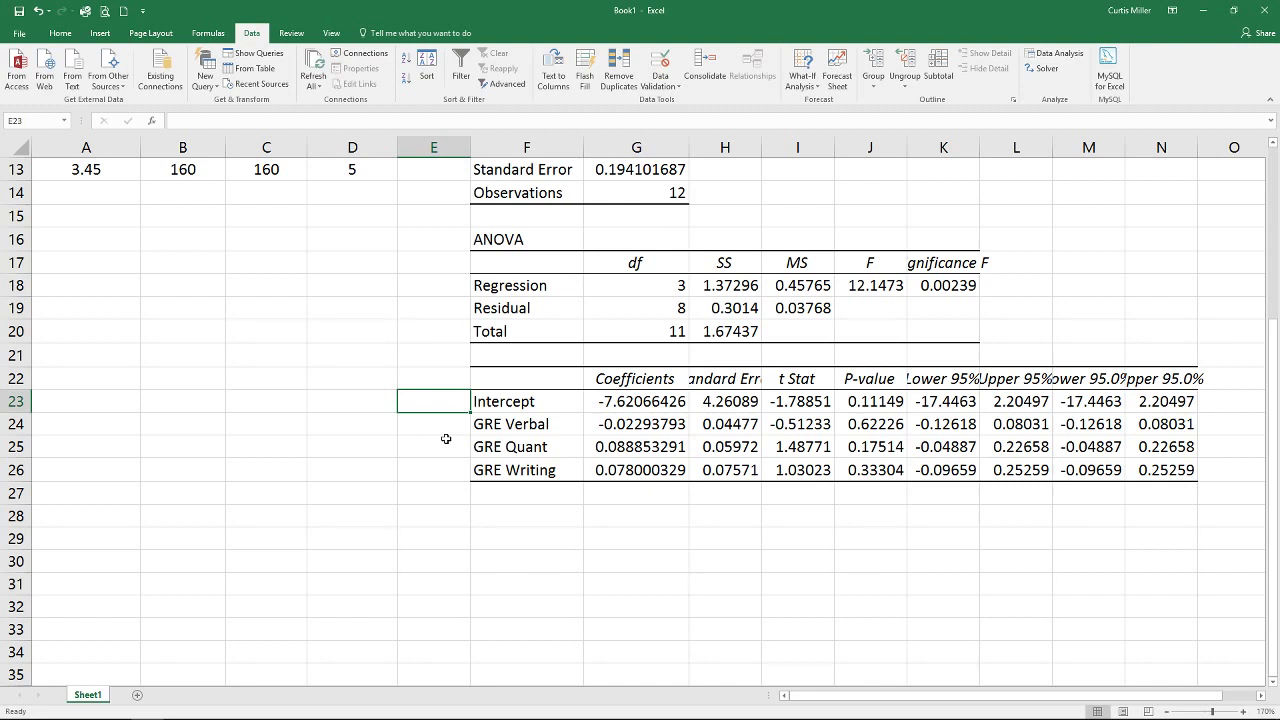
pyautogui.click(613, 451)
pyautogui.click(609, 473)
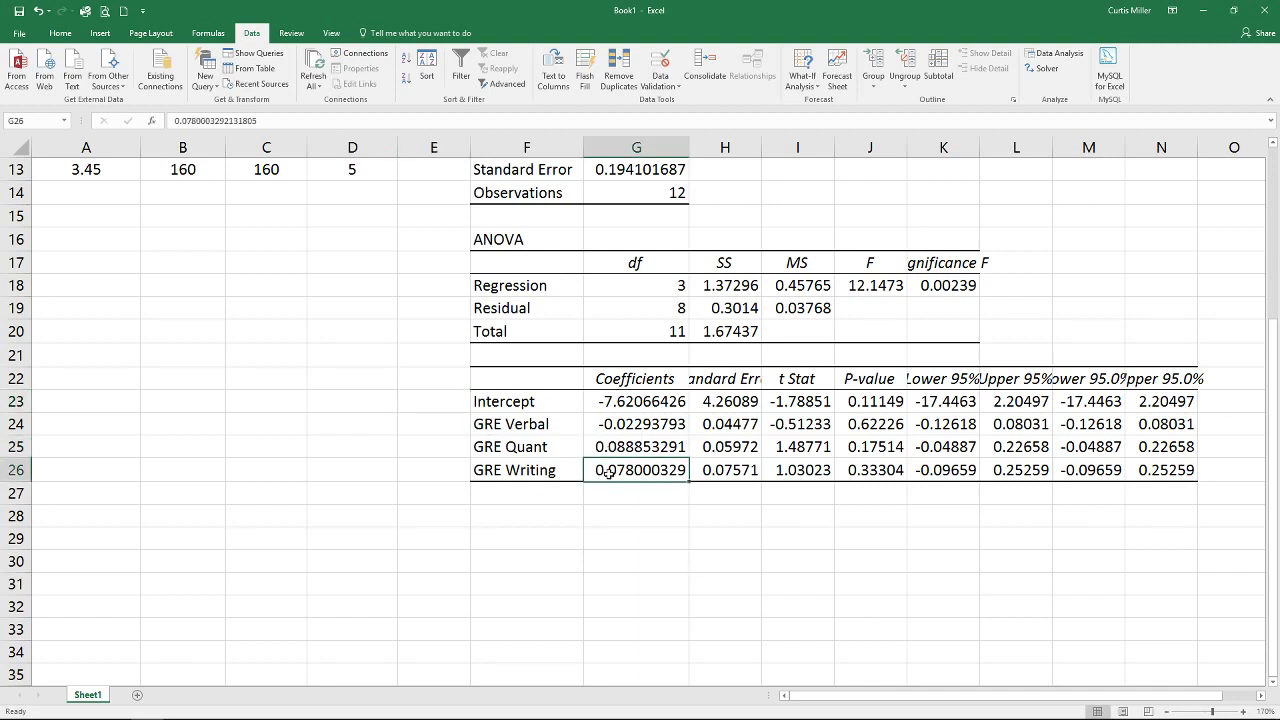
pyautogui.click(604, 428)
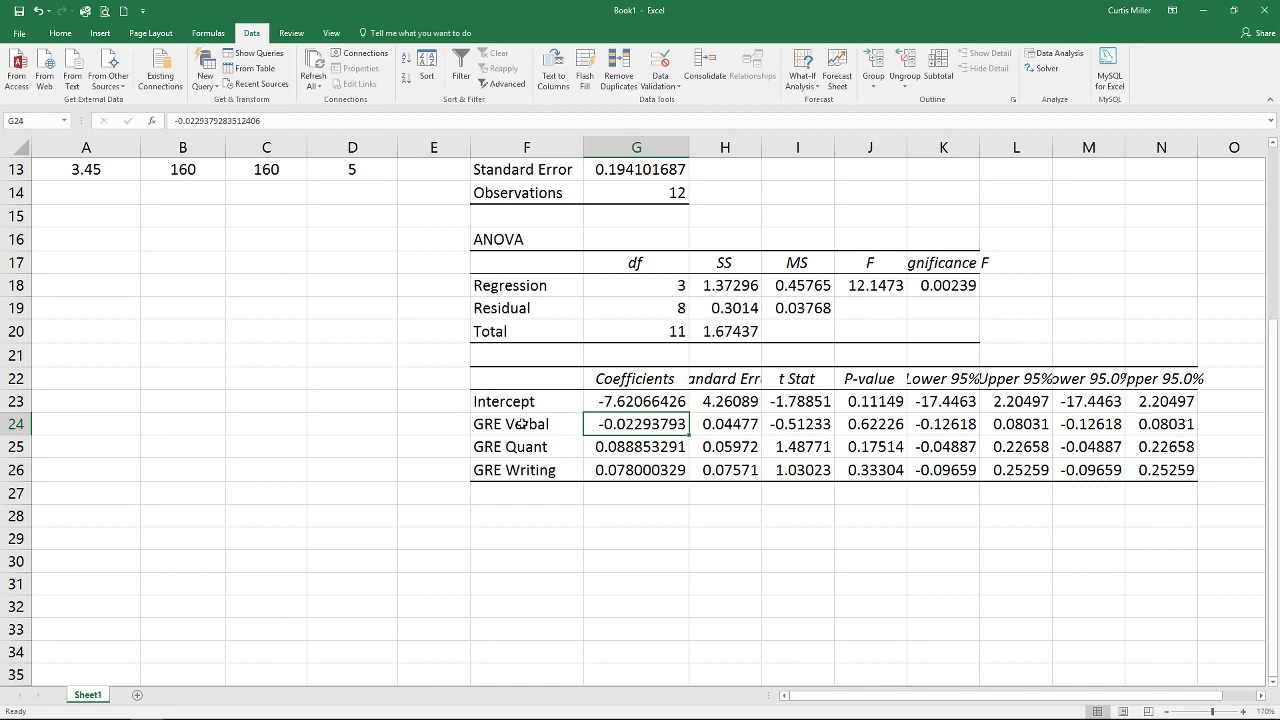
# Check GRE Quant's correlations with GRE Verbal and First-Year GPA in the correlation matrix against the regression coefficients
pyautogui.scroll(4, 543, 450)
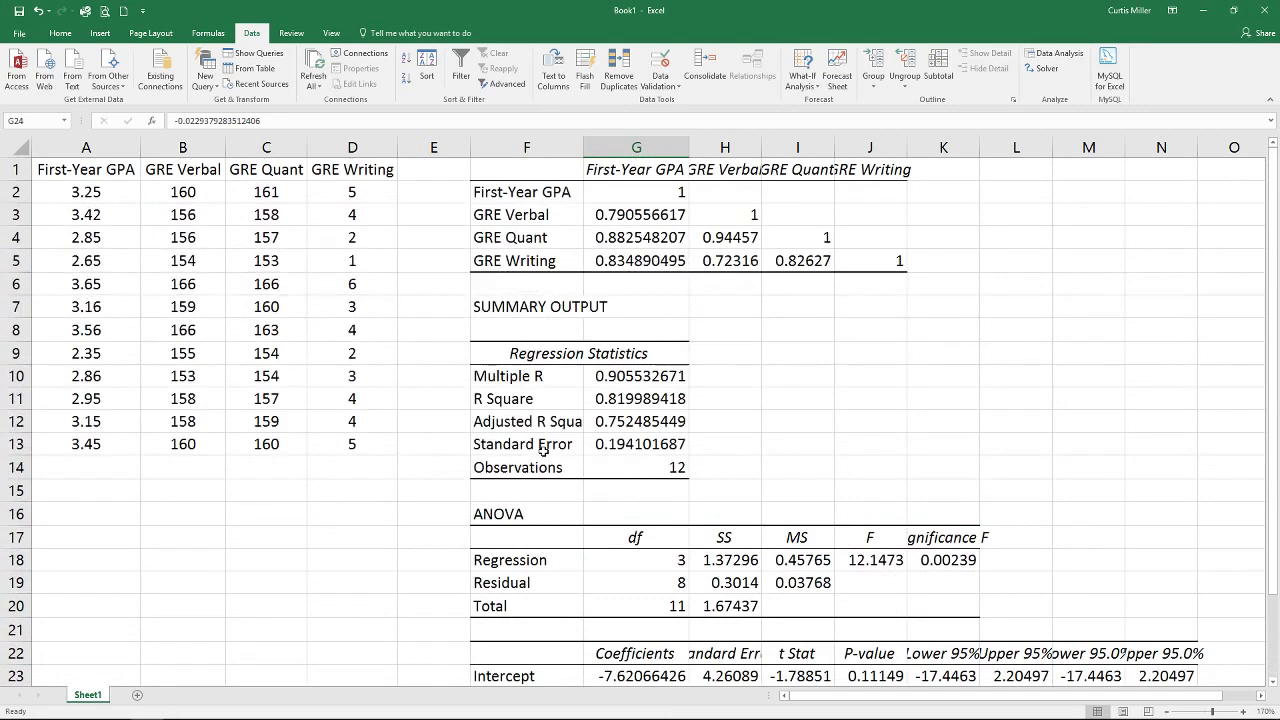
pyautogui.click(558, 238)
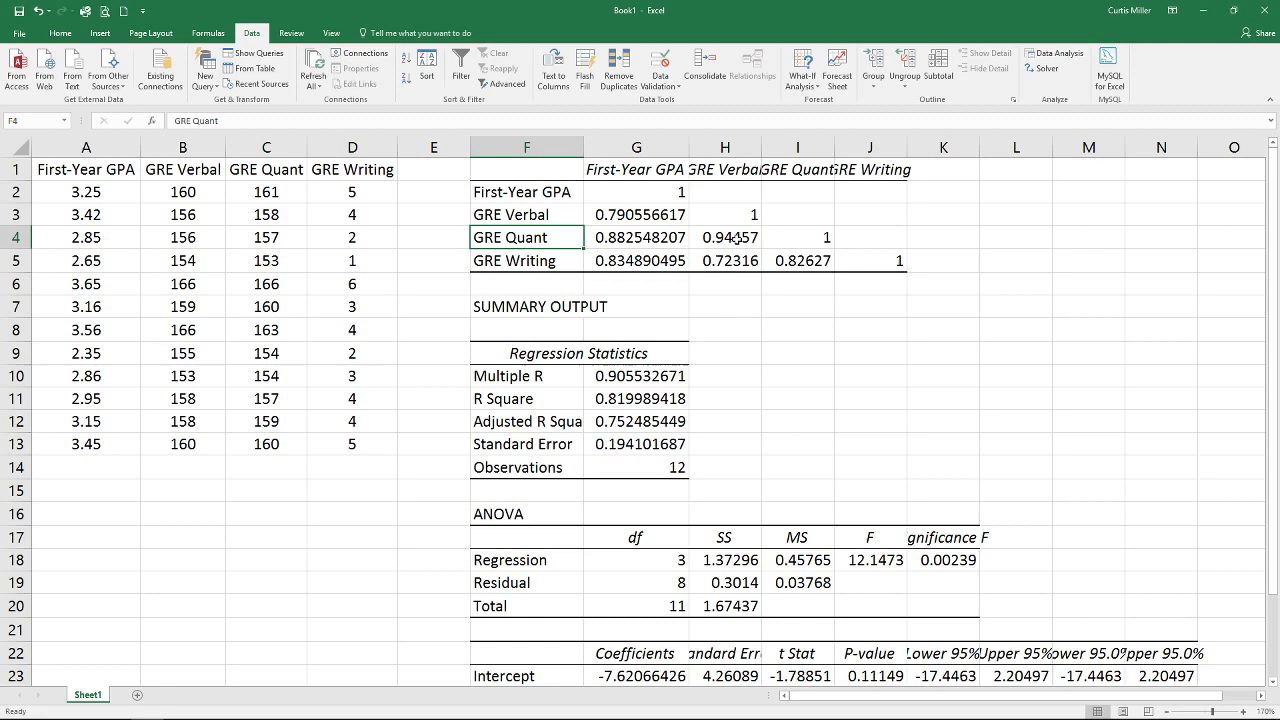
pyautogui.click(735, 240)
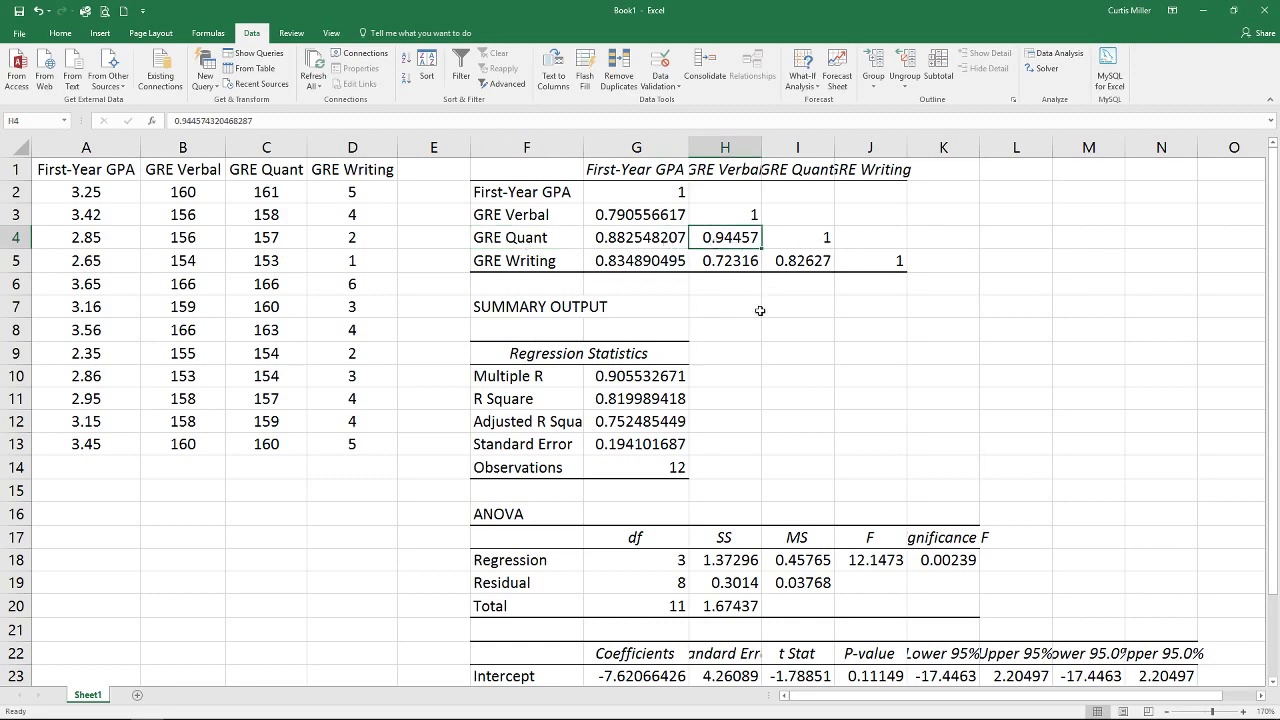
pyautogui.scroll(-4, 720, 385)
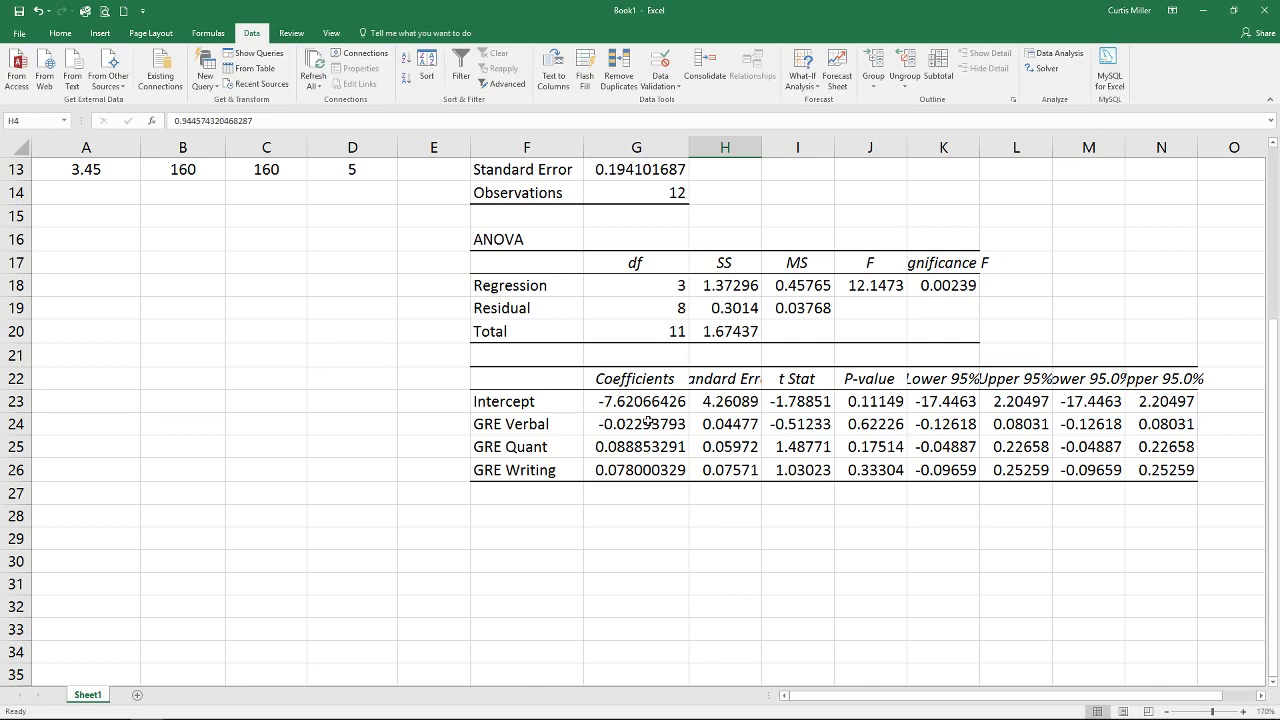
pyautogui.scroll(1, 648, 424)
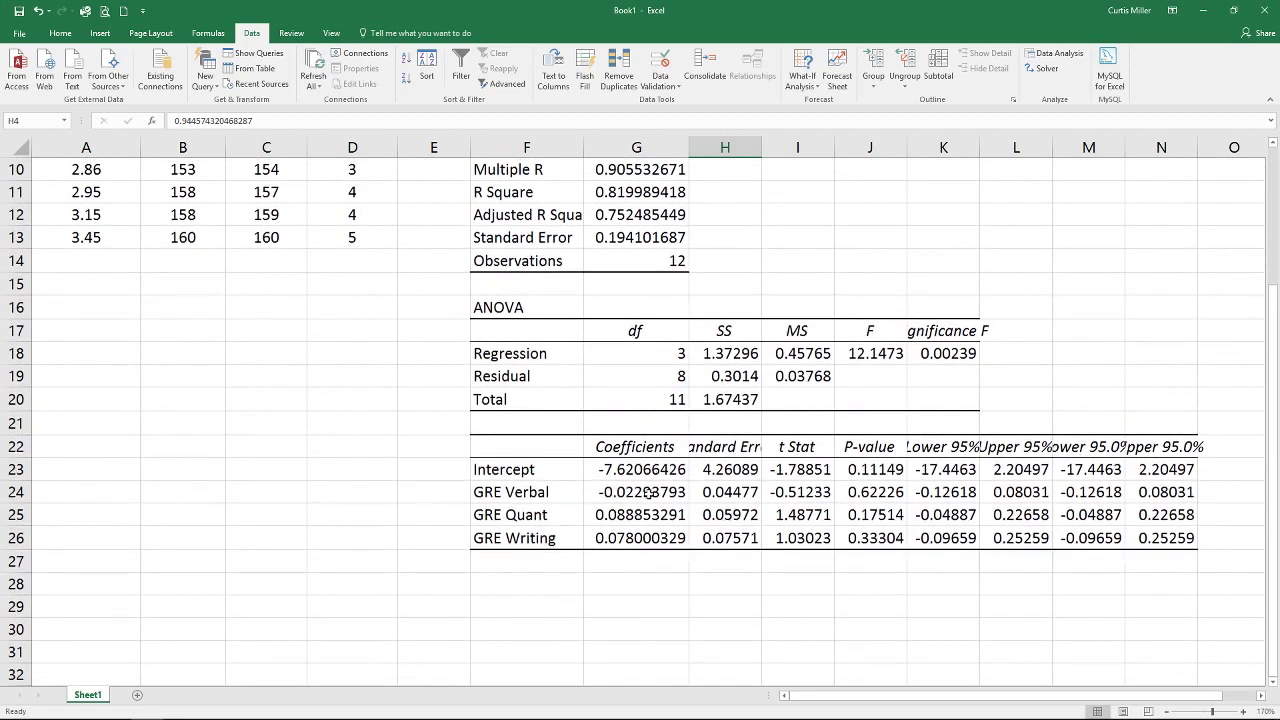
pyautogui.scroll(3, 657, 490)
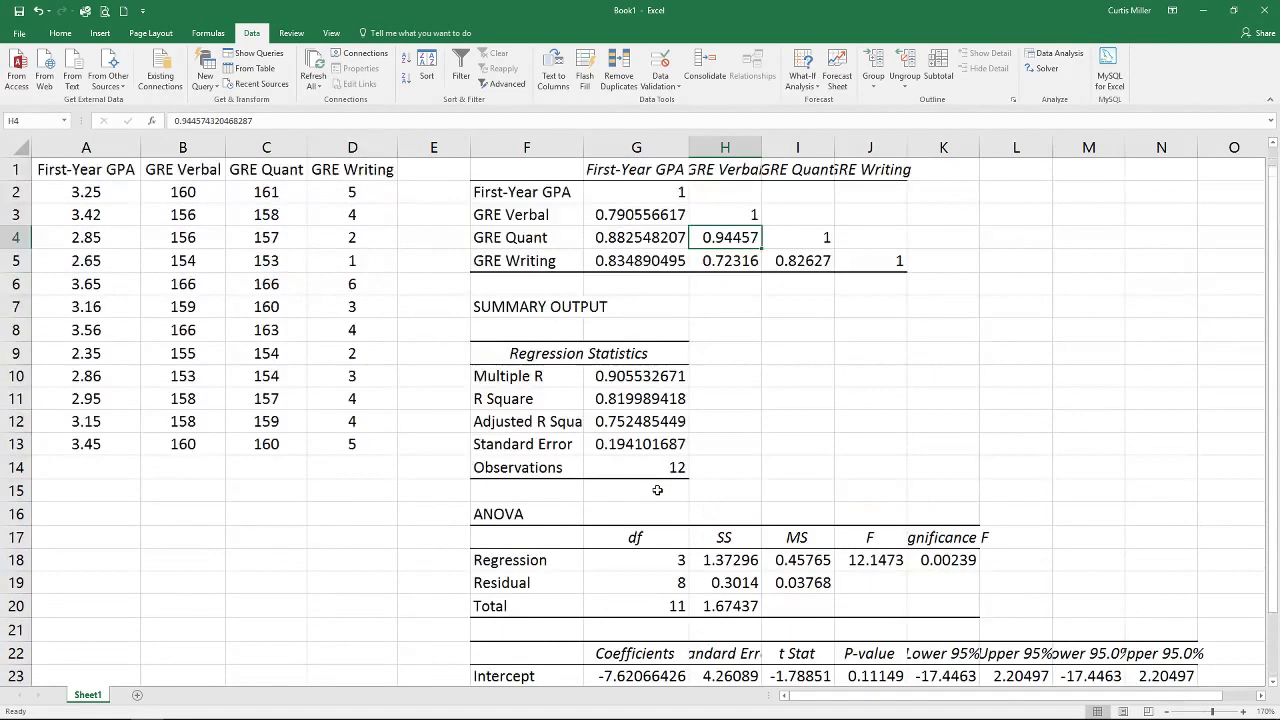
pyautogui.click(648, 238)
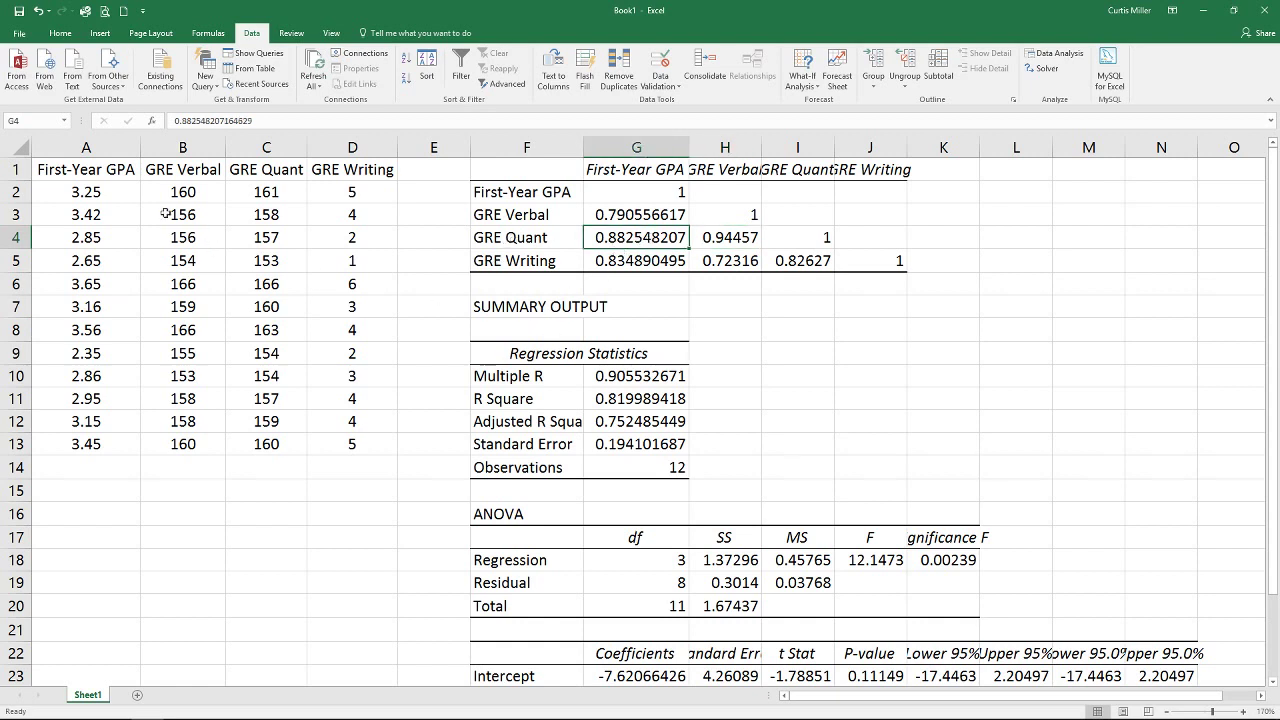
# Start another Regression analysis with only the GRE Quant column, C1:C13, as the input X range
pyautogui.click(1068, 53)
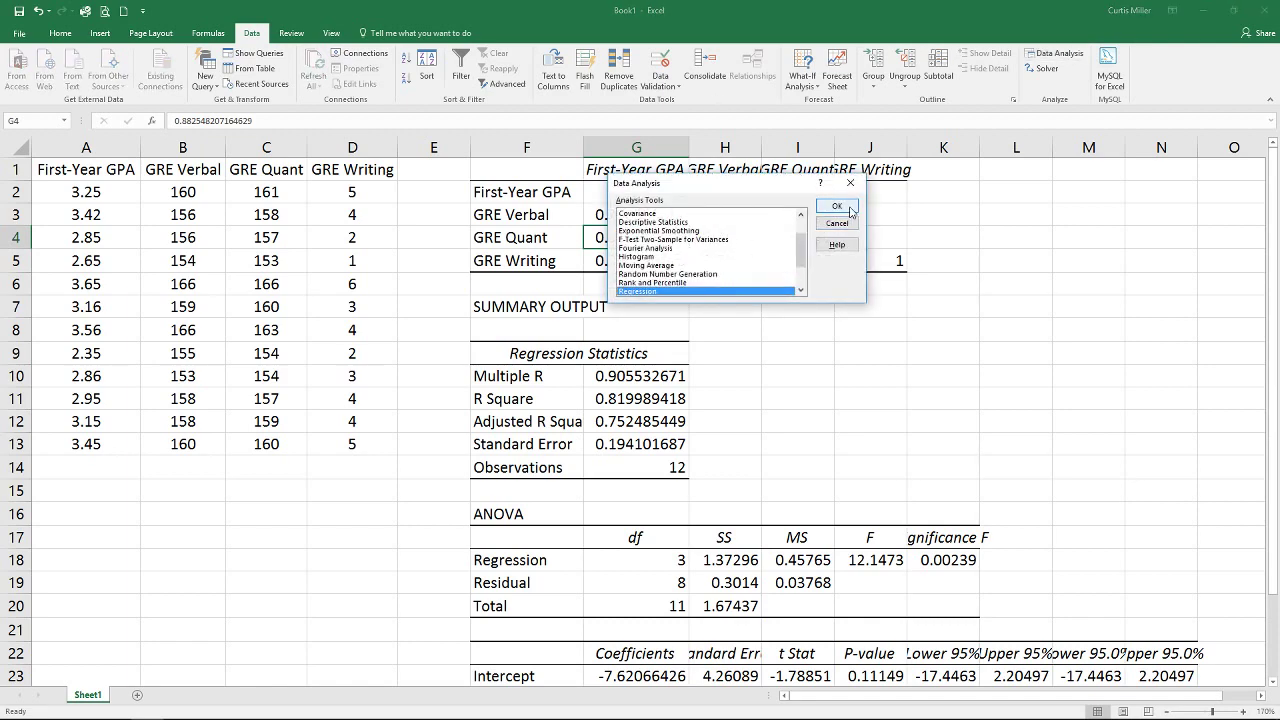
pyautogui.click(837, 206)
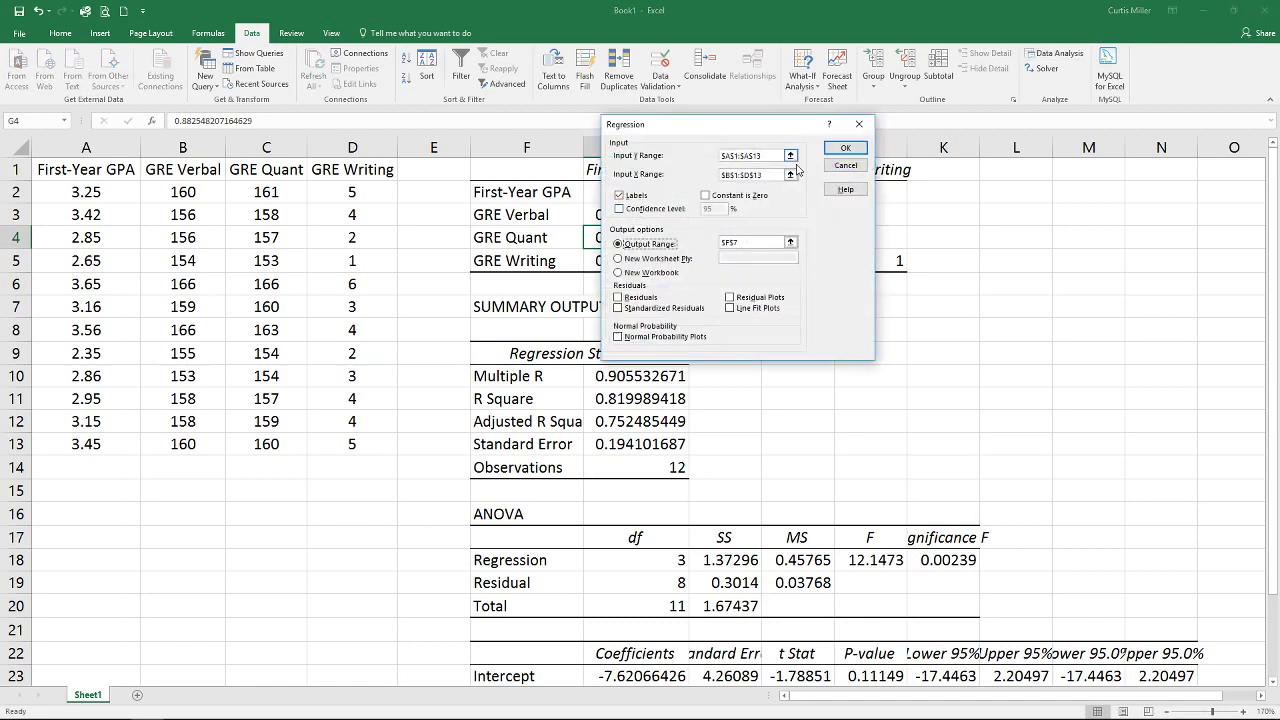
pyautogui.click(790, 174)
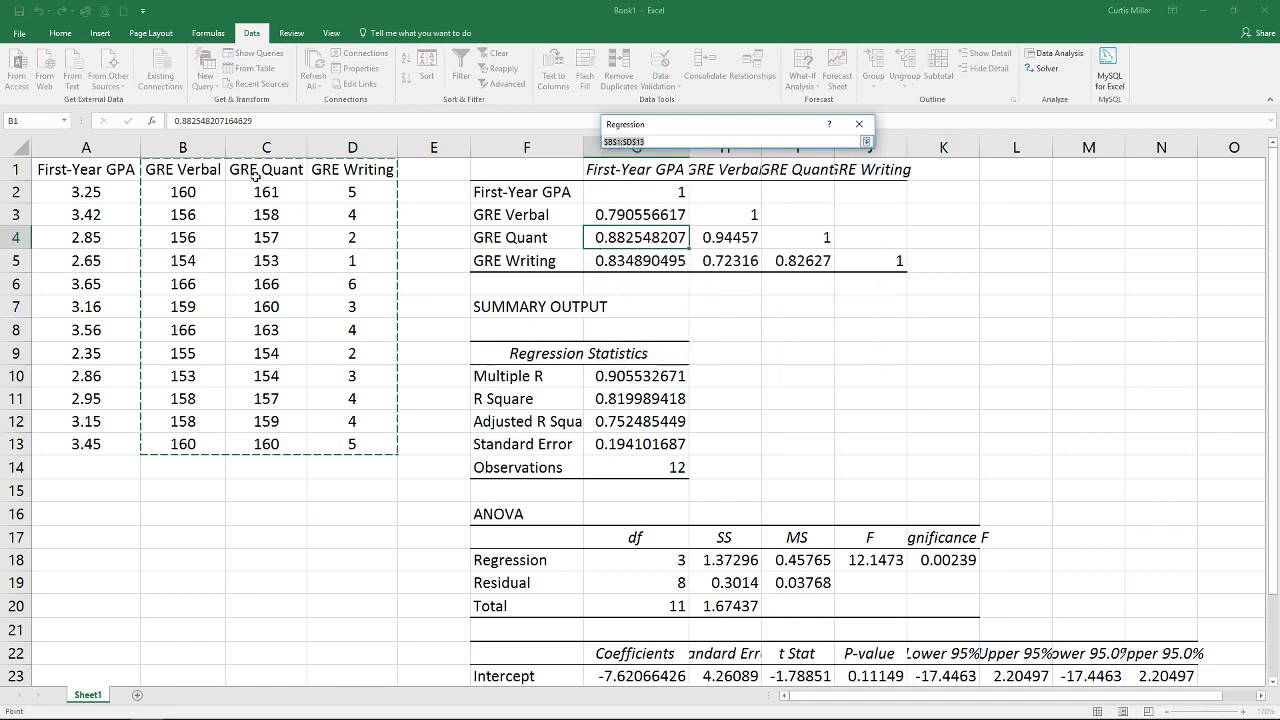
pyautogui.moveTo(256, 175); pyautogui.dragTo(256, 442)
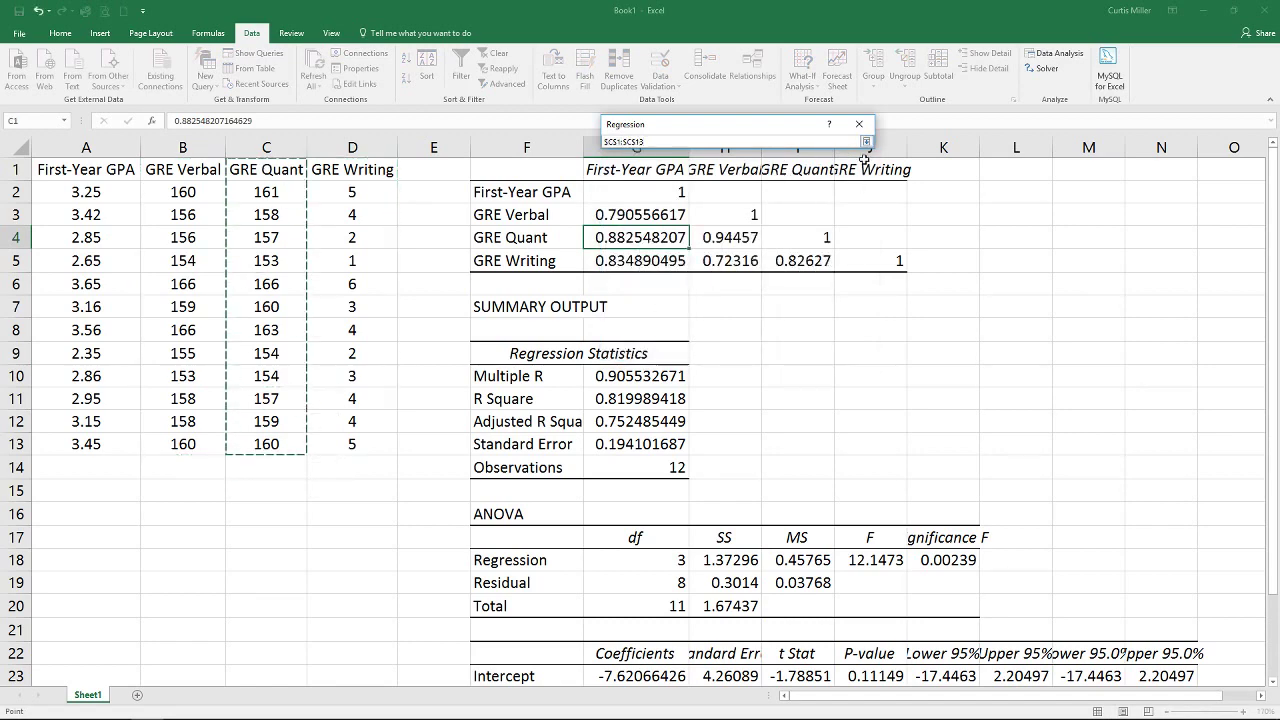
pyautogui.click(866, 141)
# Send the GRE Quant regression output to cell F28 below the first output and run the analysis
pyautogui.click(797, 246)
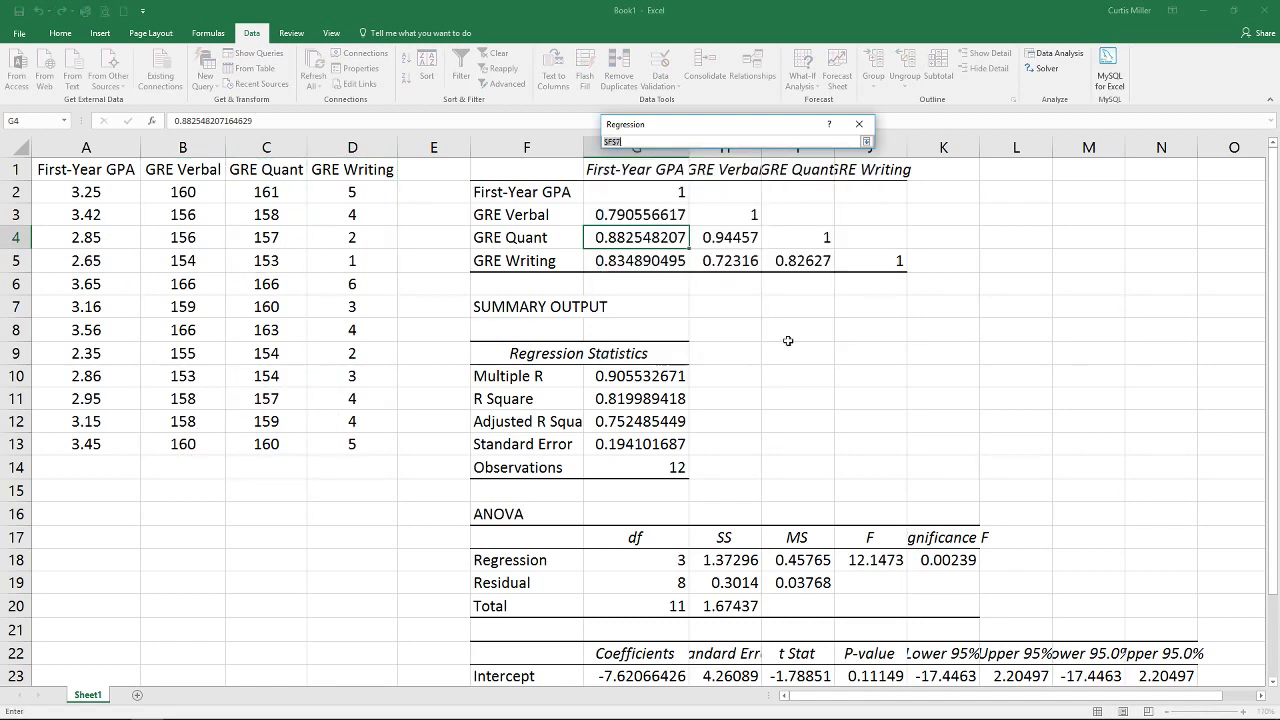
pyautogui.scroll(-6, 788, 341)
pyautogui.click(509, 388)
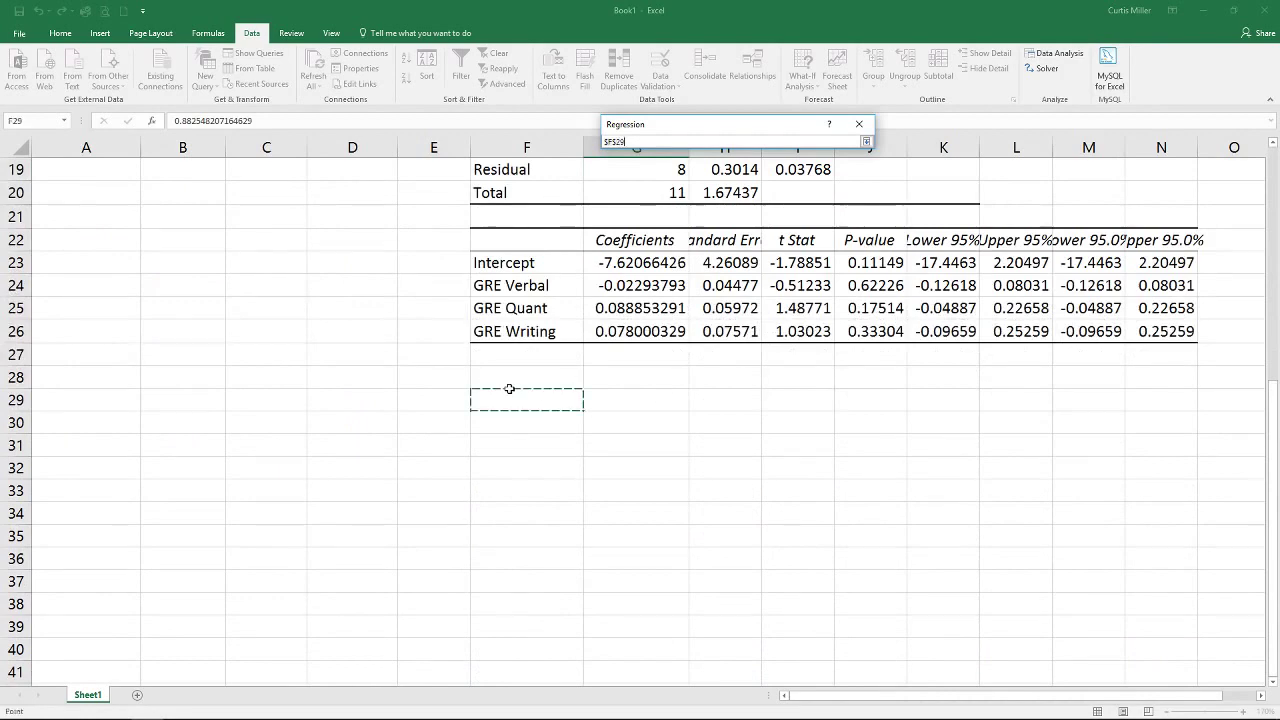
pyautogui.click(510, 378)
pyautogui.click(866, 141)
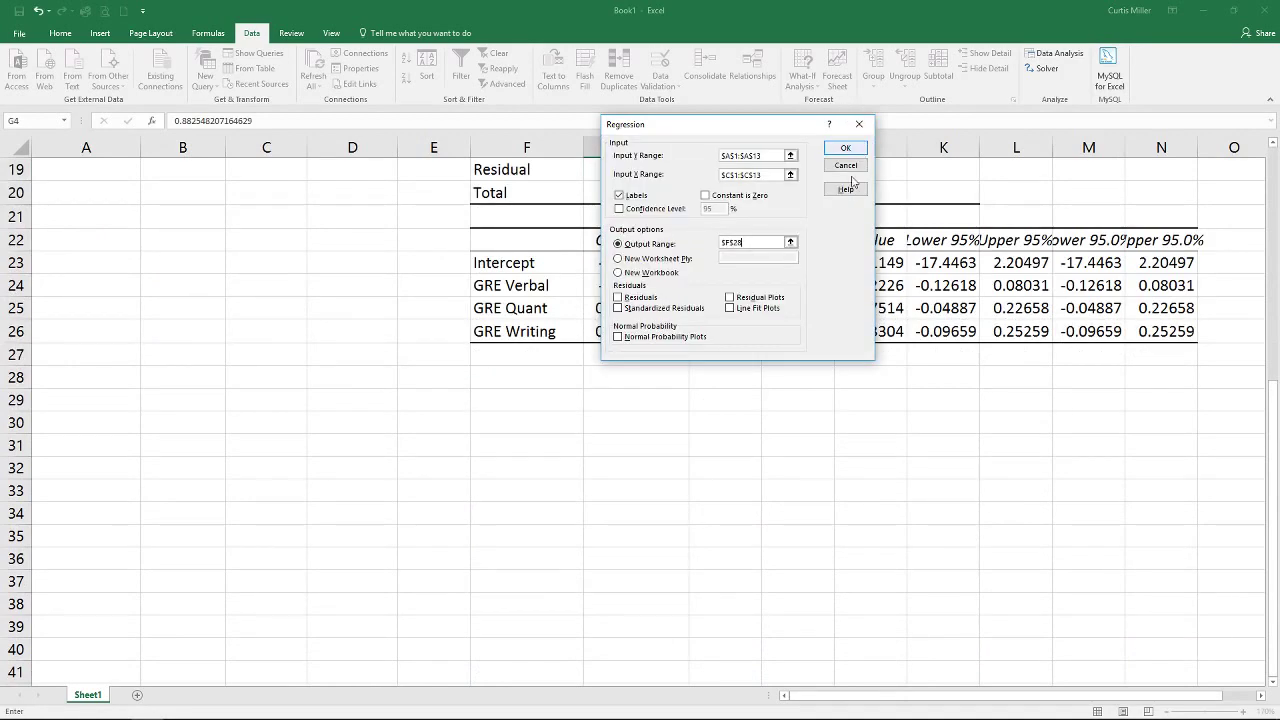
pyautogui.click(845, 147)
# Look over the GRE Quant regression output and compare its Adjusted R Square with that of the three-predictor model
pyautogui.scroll(-1, 725, 293)
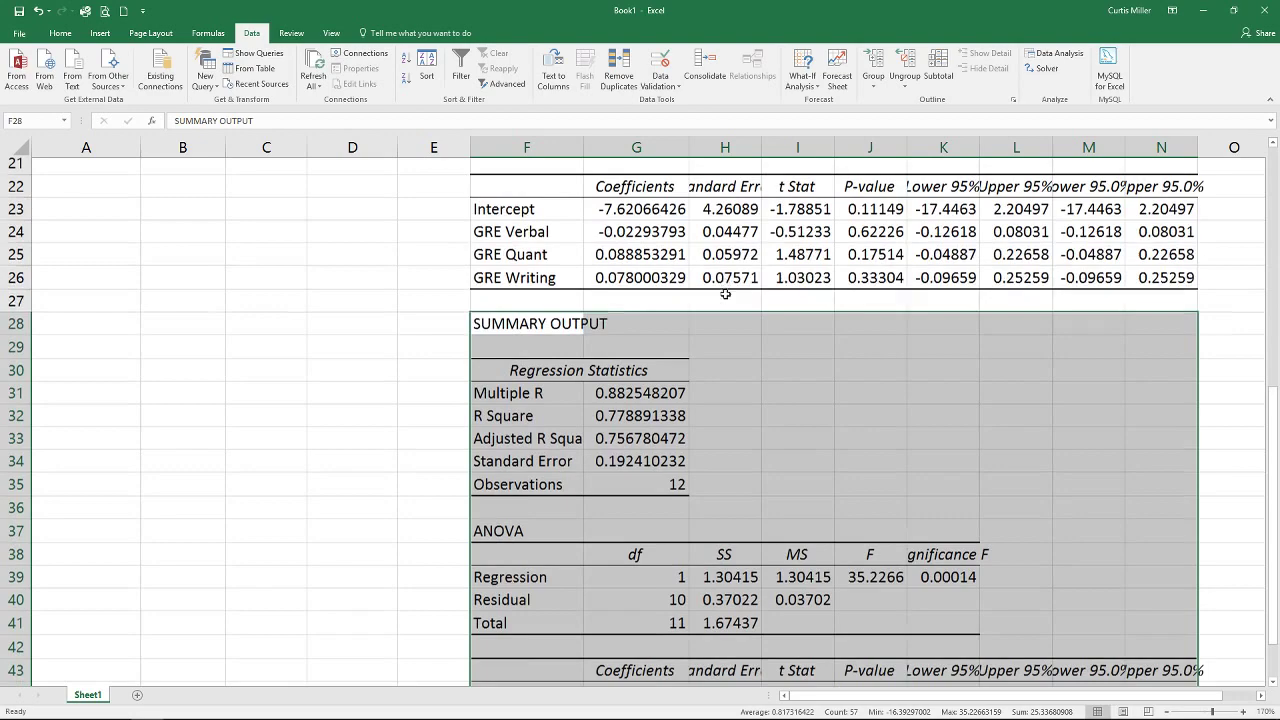
pyautogui.scroll(-3, 726, 289)
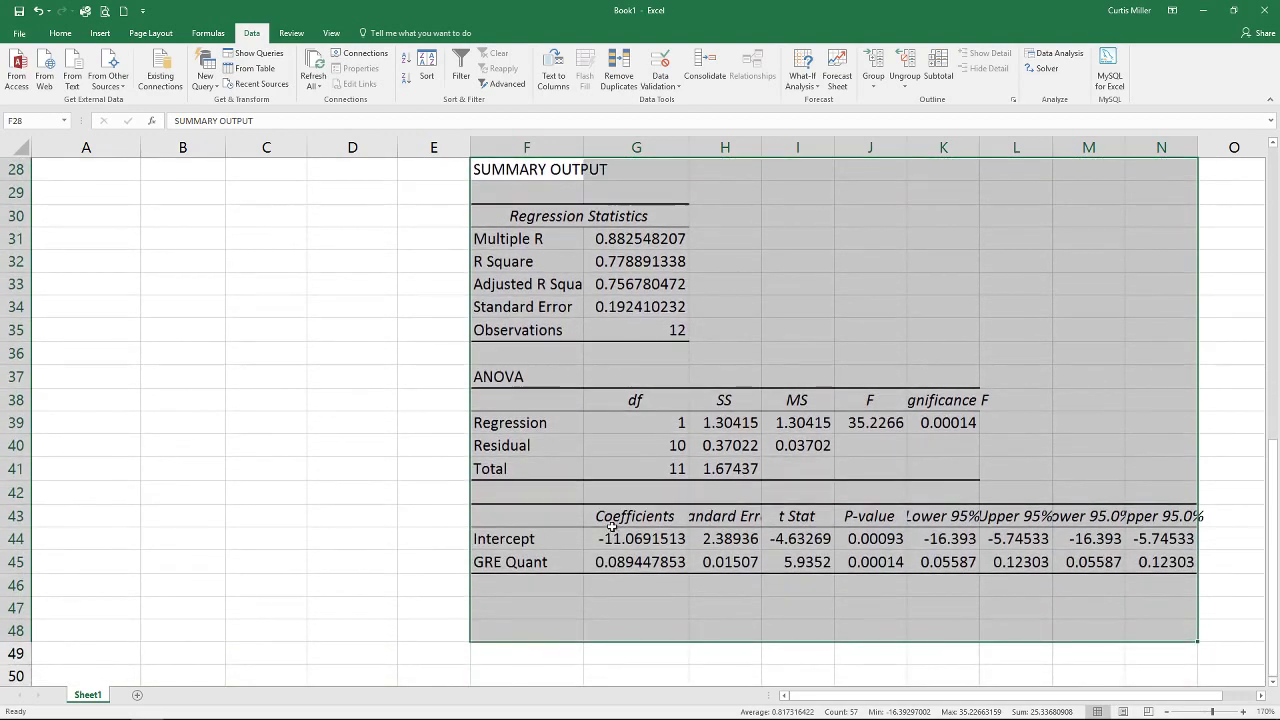
pyautogui.scroll(2, 612, 524)
pyautogui.click(620, 421)
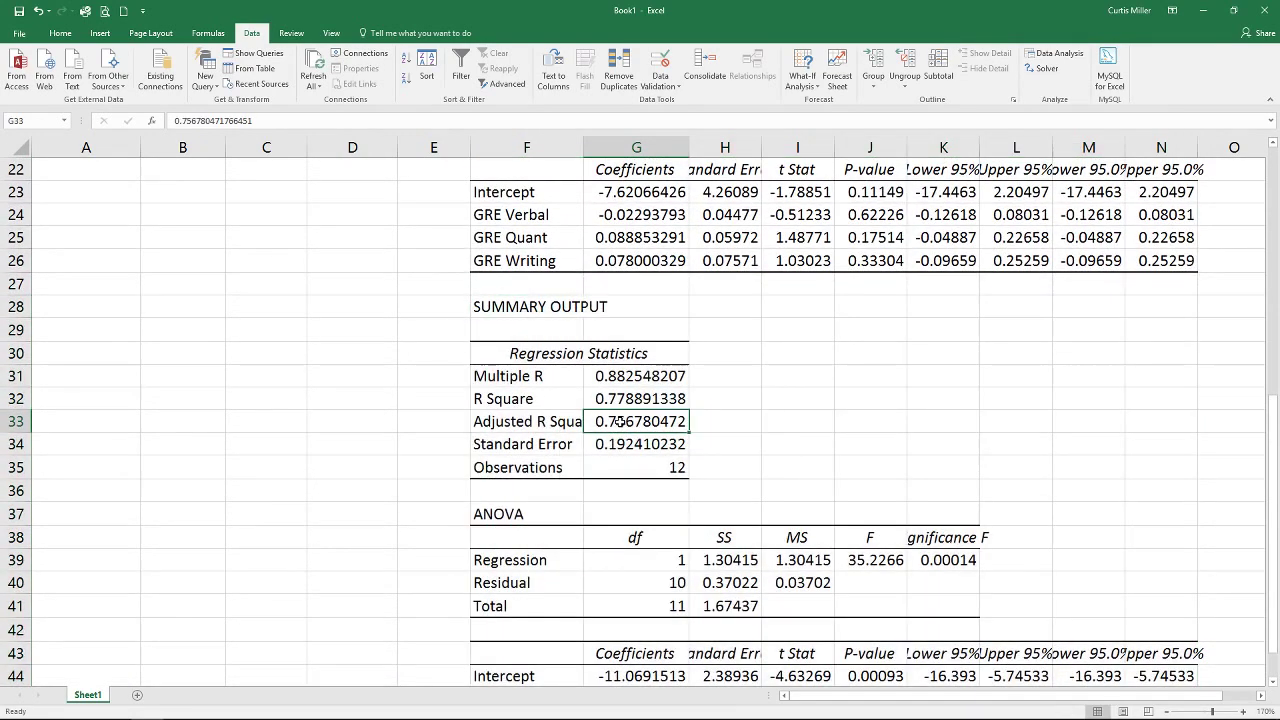
pyautogui.scroll(4, 717, 440)
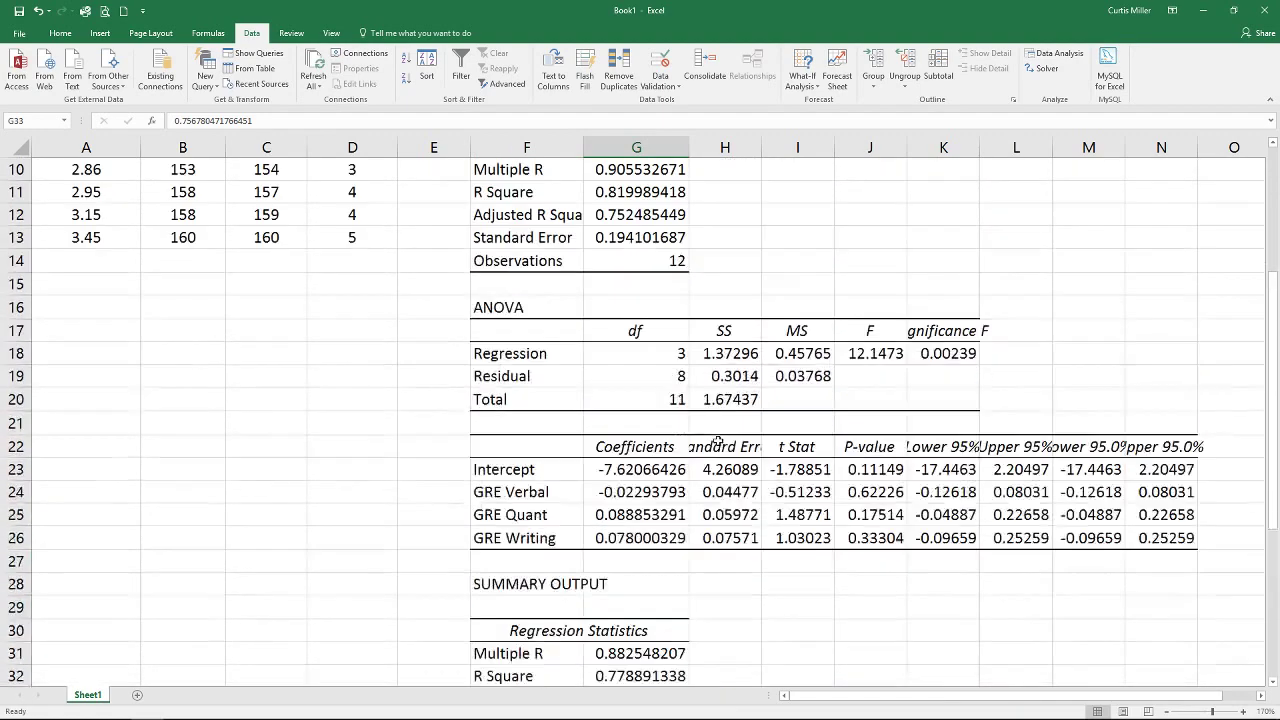
pyautogui.scroll(1, 717, 441)
pyautogui.click(678, 284)
pyautogui.scroll(-1, 836, 312)
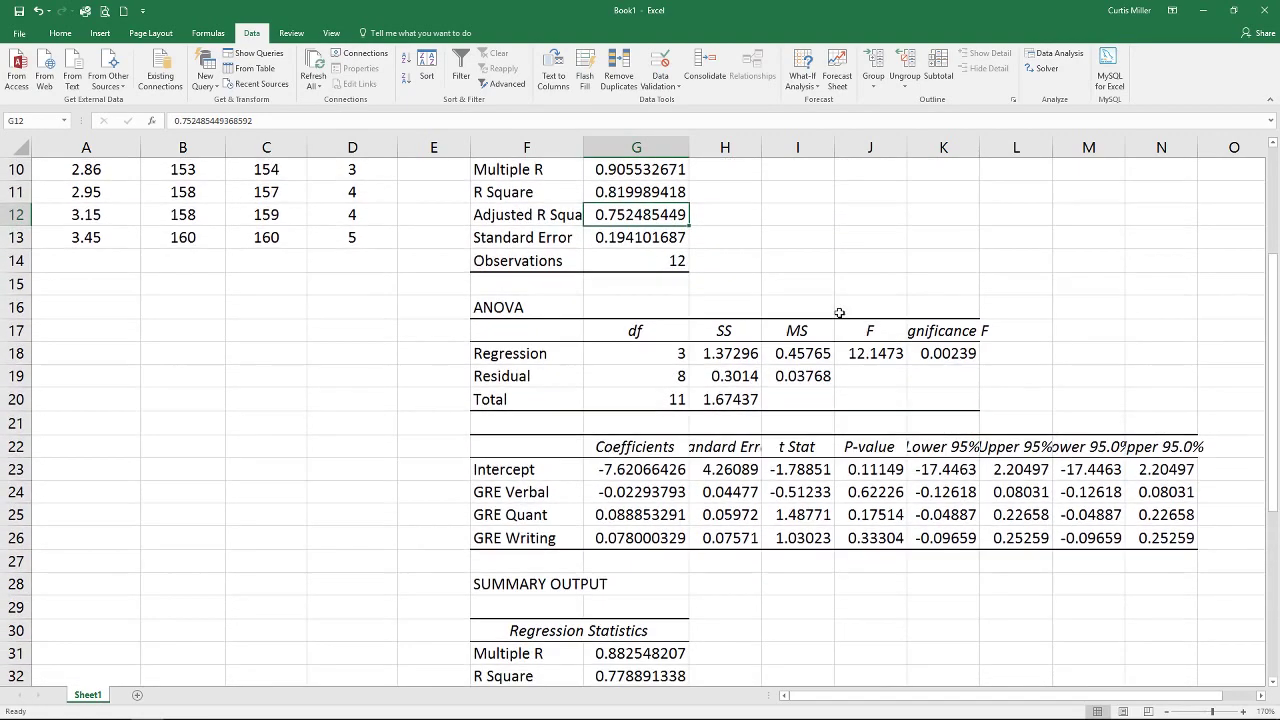
pyautogui.scroll(-3, 634, 378)
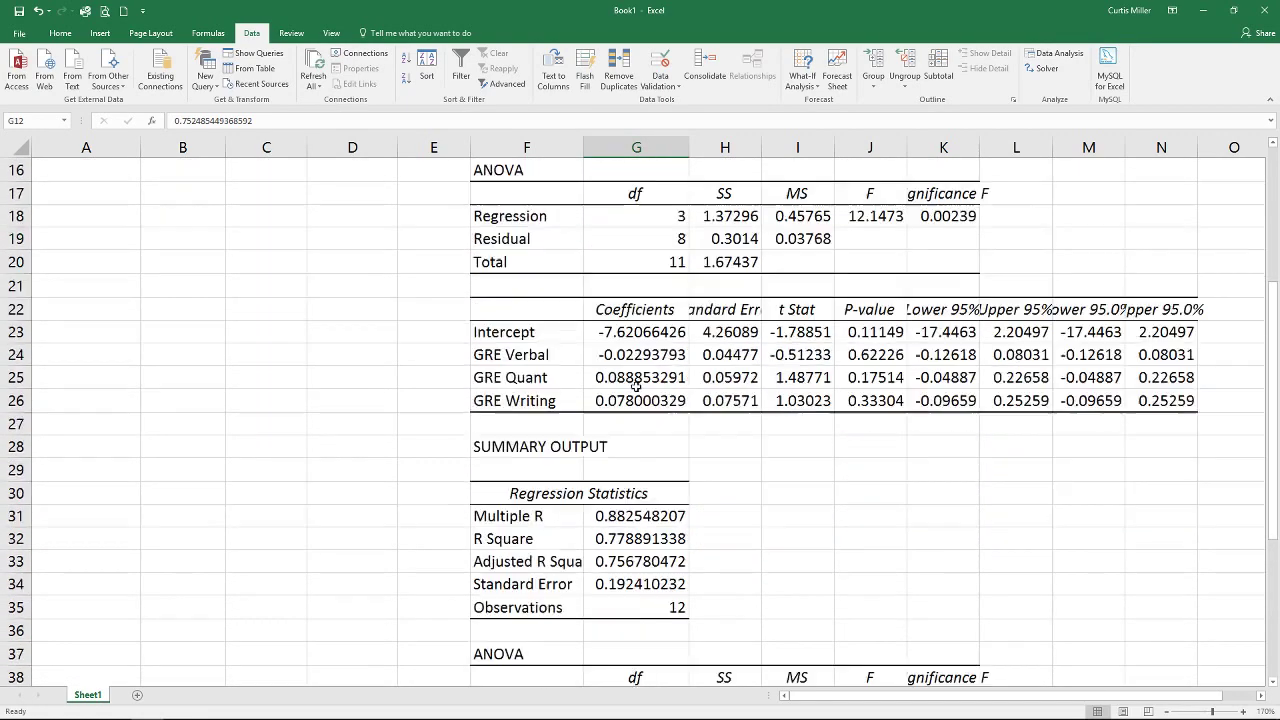
# Copy the GRE Quant model's Adjusted R Square from G33 into H12, beside the three-predictor model's value
pyautogui.click(640, 494)
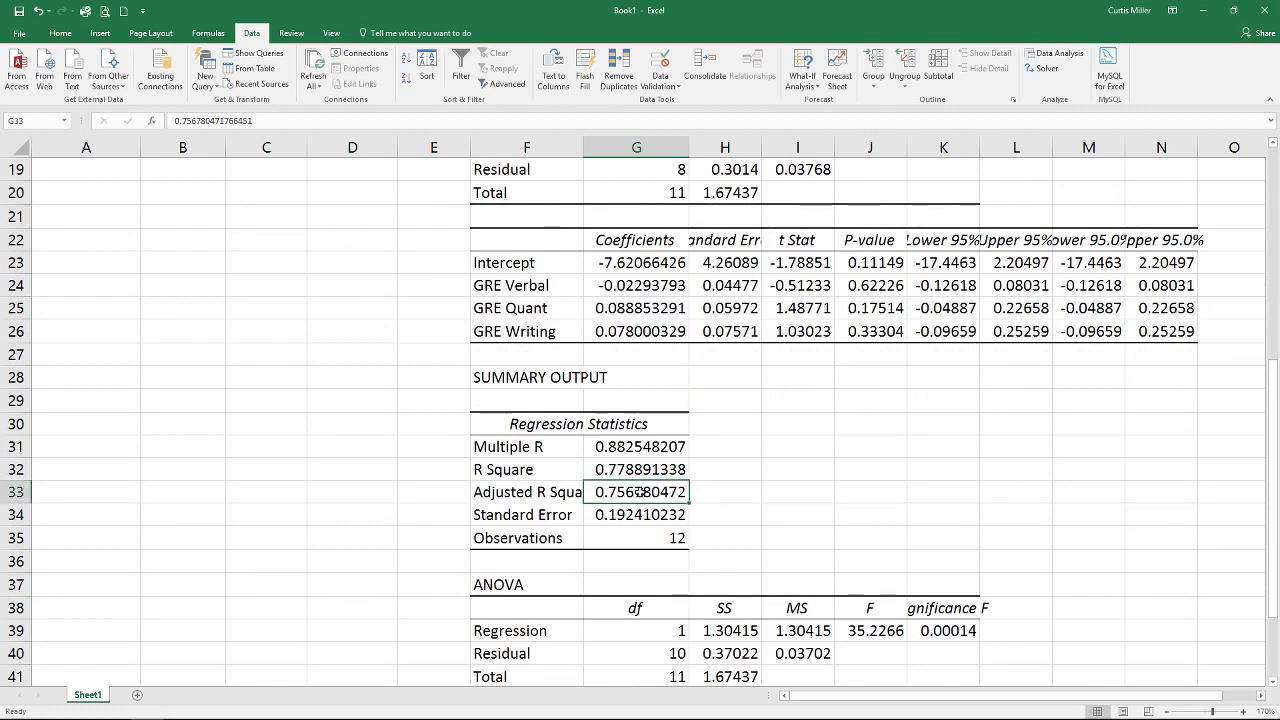
pyautogui.hotkey('ctrl', 'c')
pyautogui.scroll(6, 707, 409)
pyautogui.click(742, 422)
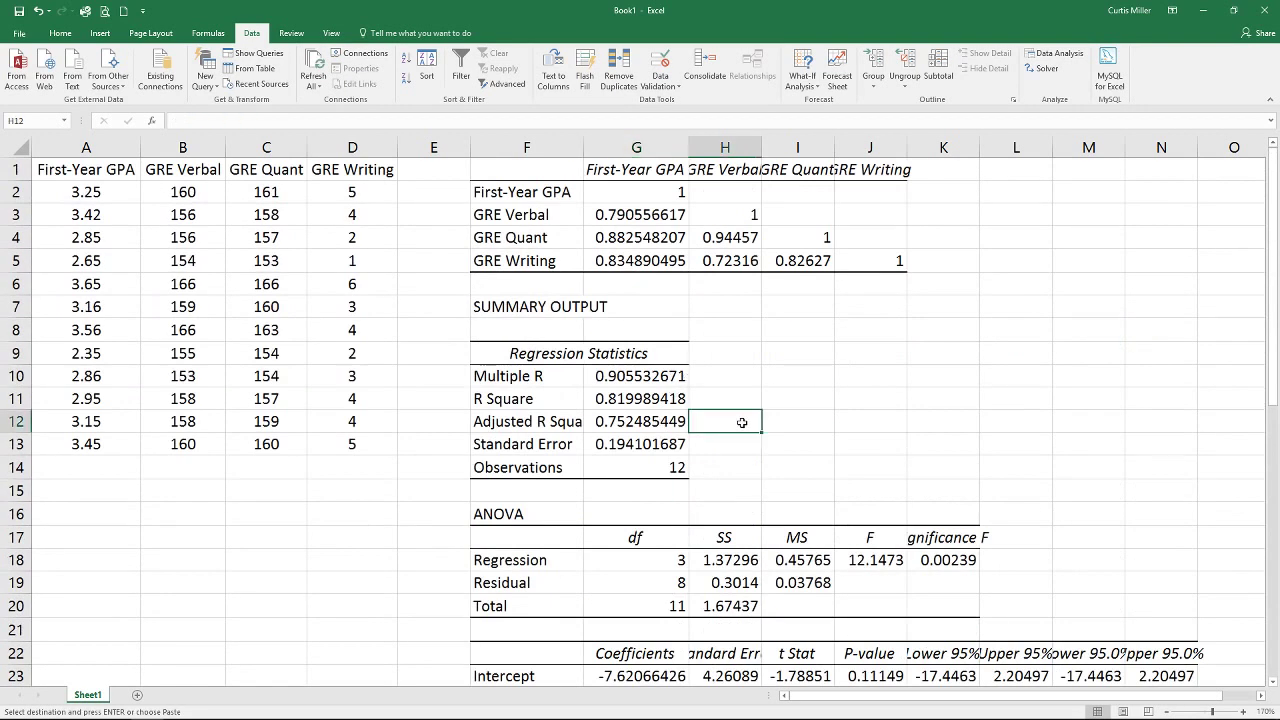
pyautogui.hotkey('ctrl', 'v')
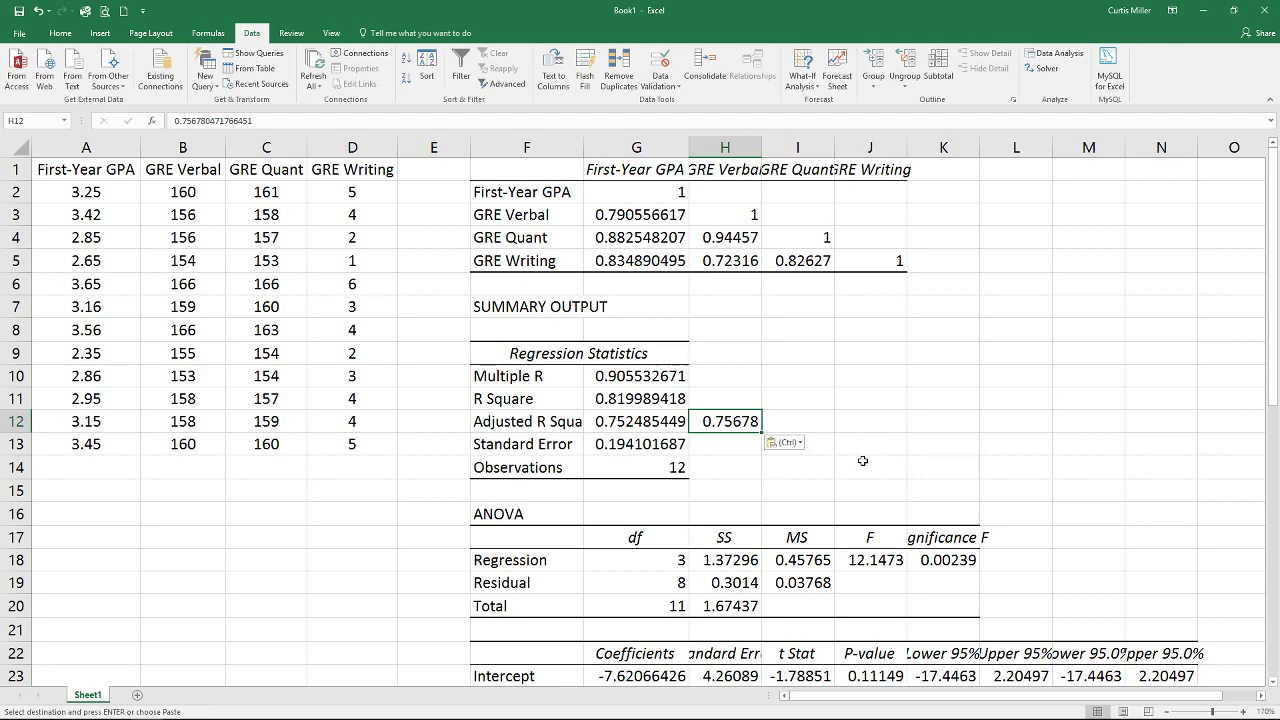
# Compare the R Square values of the three-predictor and GRE Quant models, and review both regression outputs
pyautogui.click(659, 399)
pyautogui.scroll(-4, 685, 600)
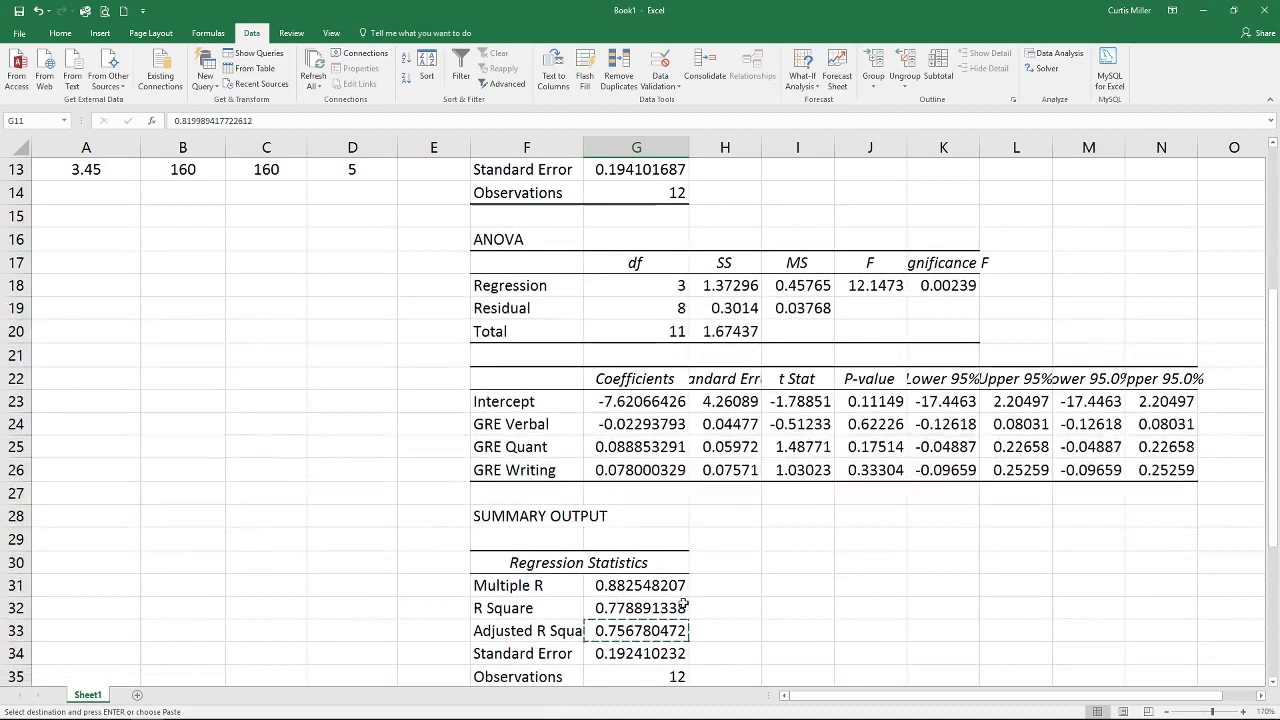
pyautogui.click(684, 607)
pyautogui.scroll(4, 663, 427)
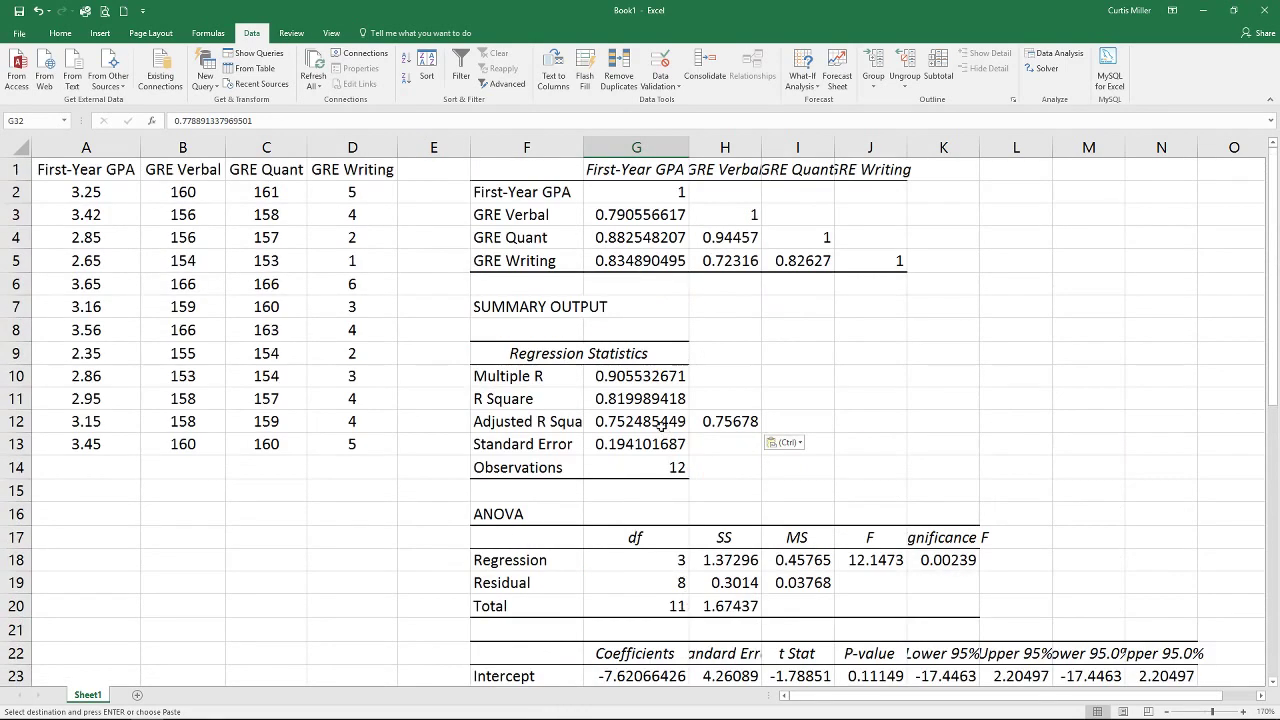
pyautogui.click(661, 398)
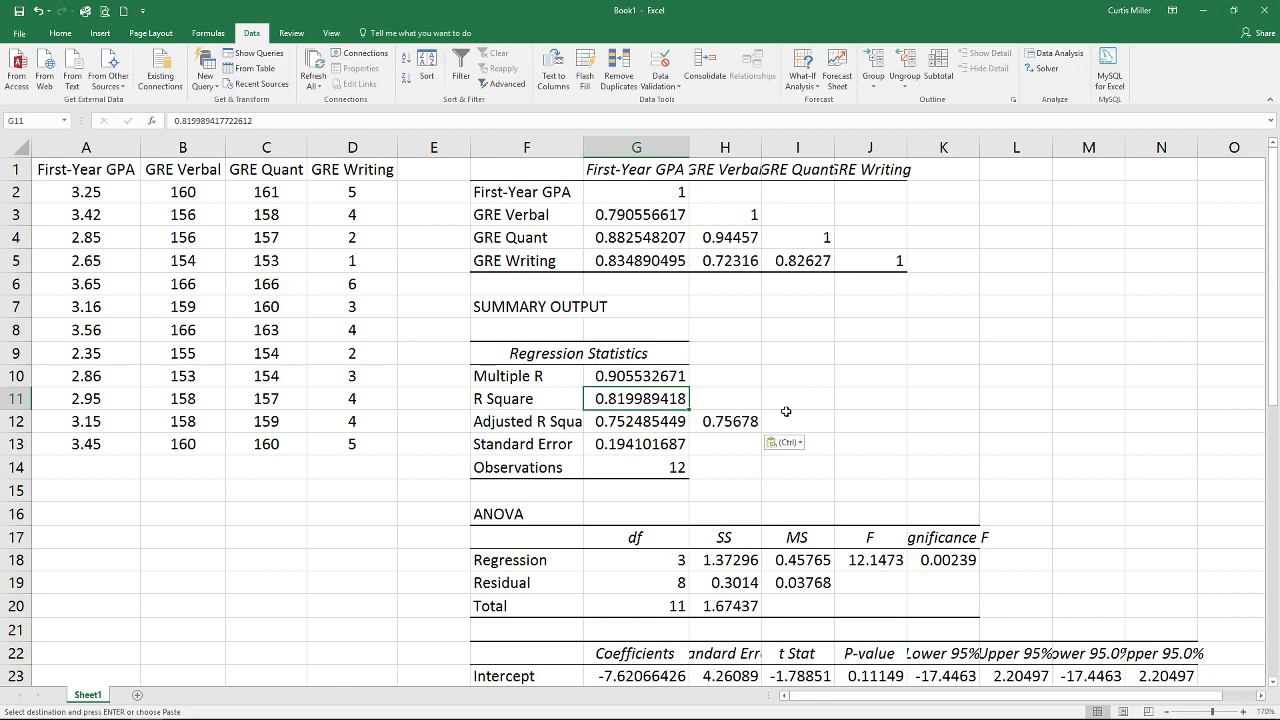
pyautogui.scroll(-8, 786, 412)
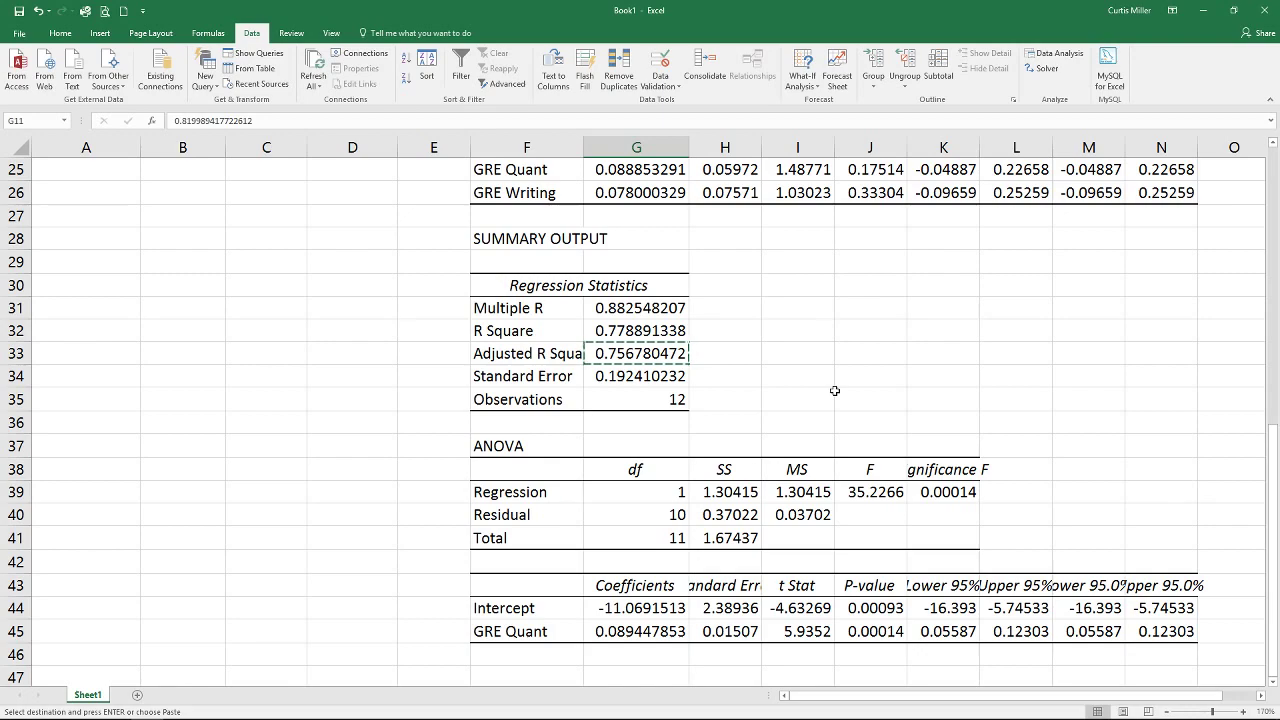
pyautogui.scroll(6, 835, 390)
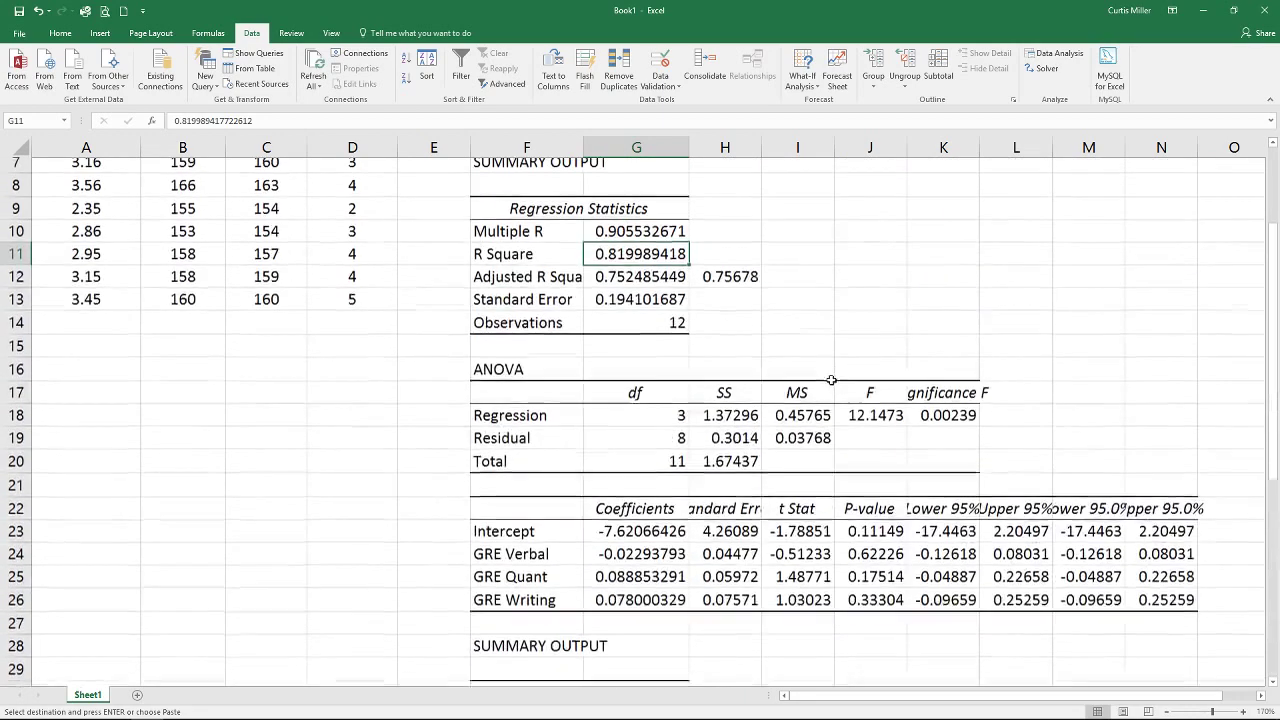
# Examine the First-Year GPA correlations with the GRE scores in G3:G5 and the GRE Quant coefficients in both regression outputs
pyautogui.scroll(2, 640, 260)
pyautogui.click(634, 170)
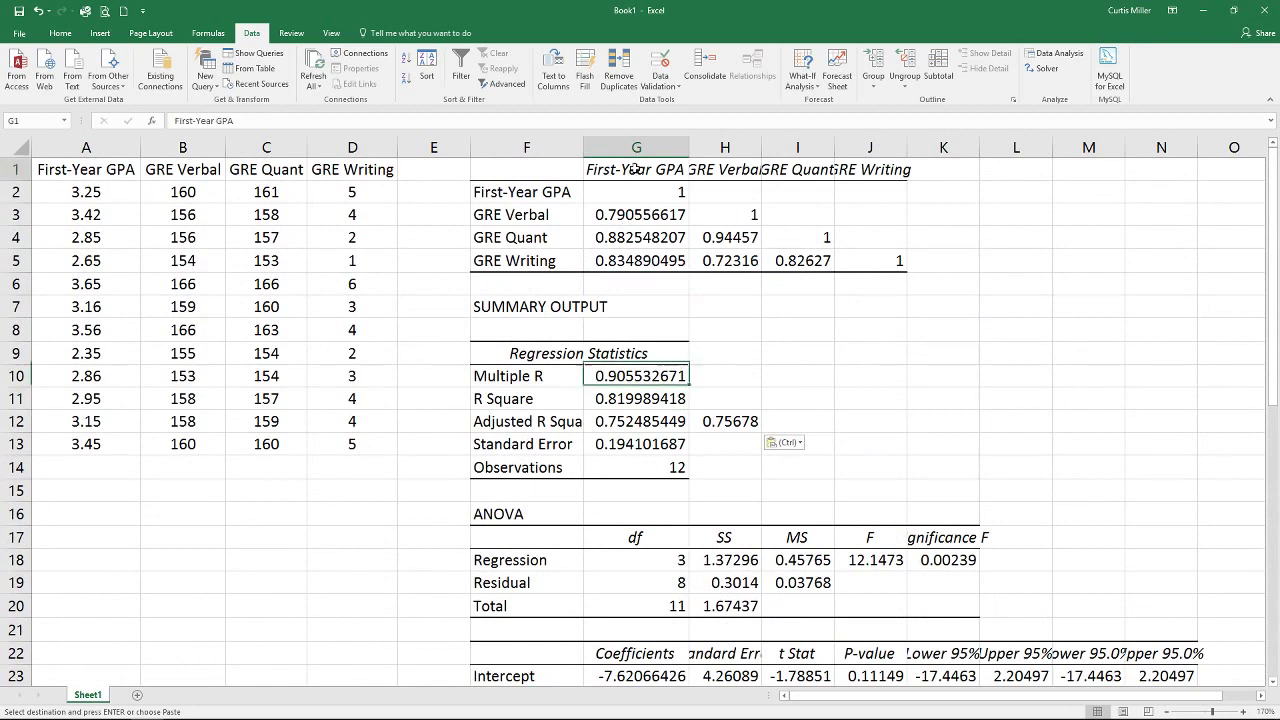
pyautogui.moveTo(636, 216); pyautogui.dragTo(628, 264)
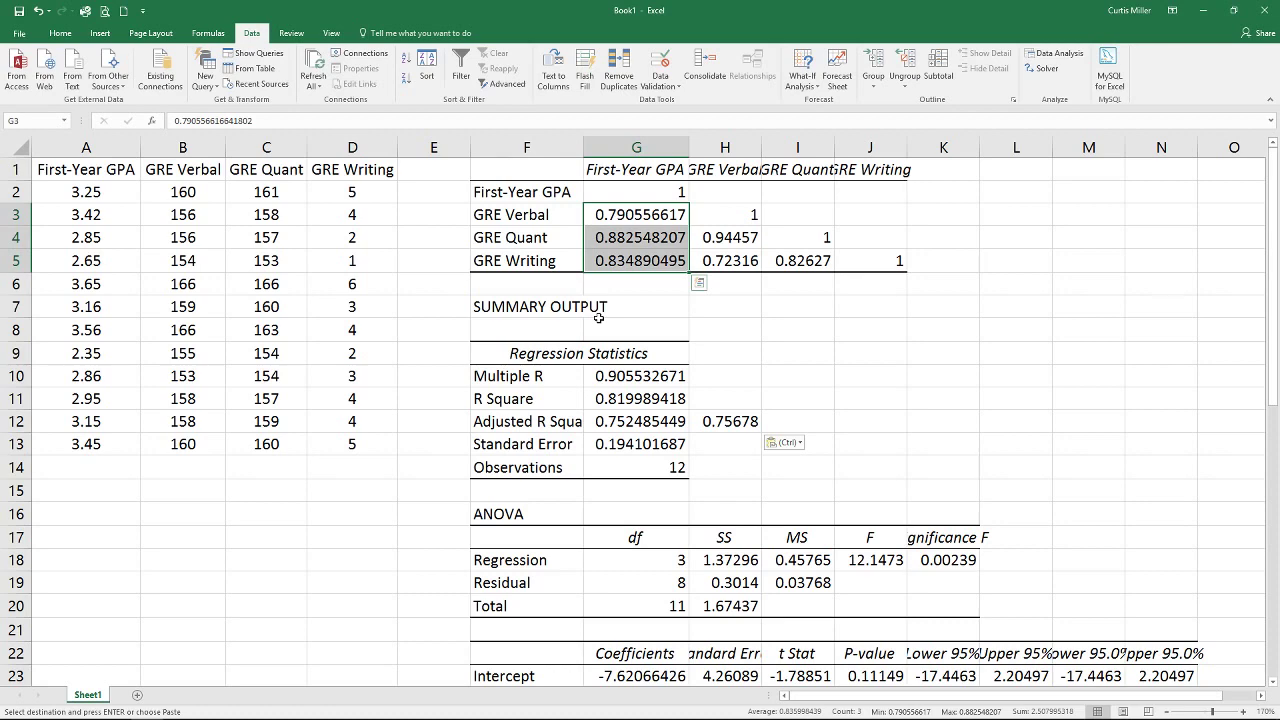
pyautogui.scroll(-2, 632, 311)
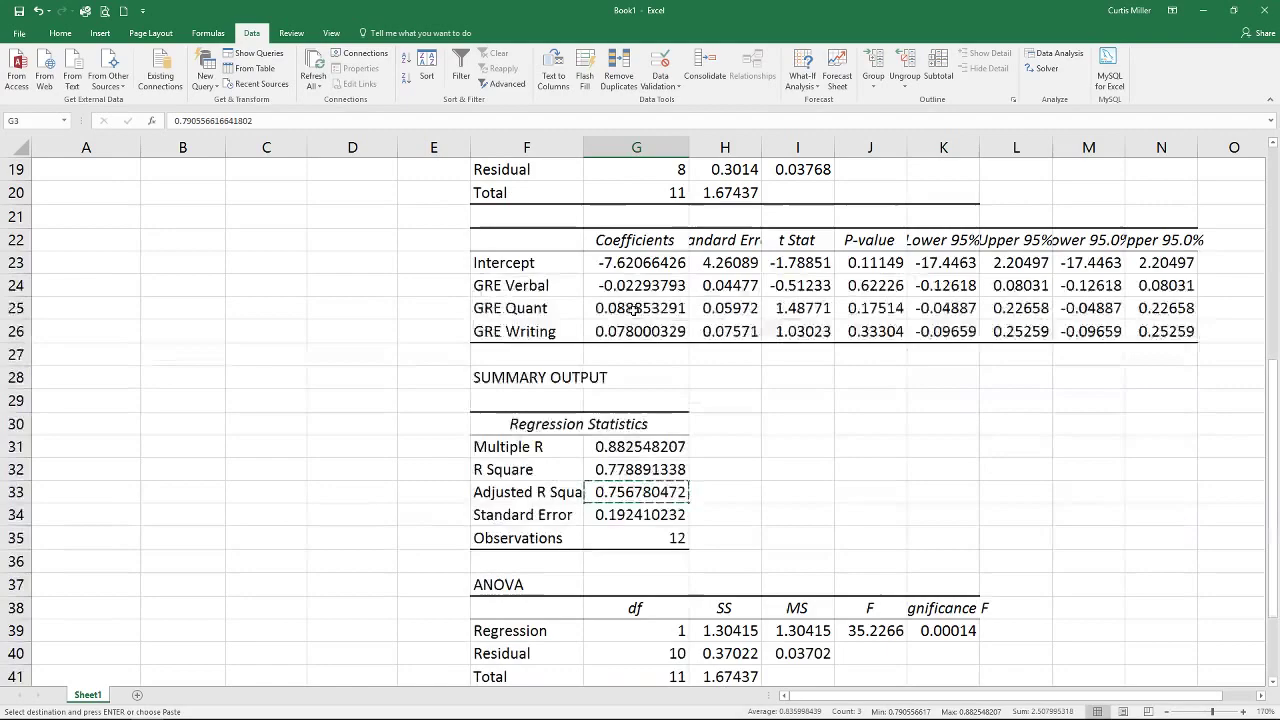
pyautogui.scroll(-4, 634, 310)
pyautogui.click(634, 494)
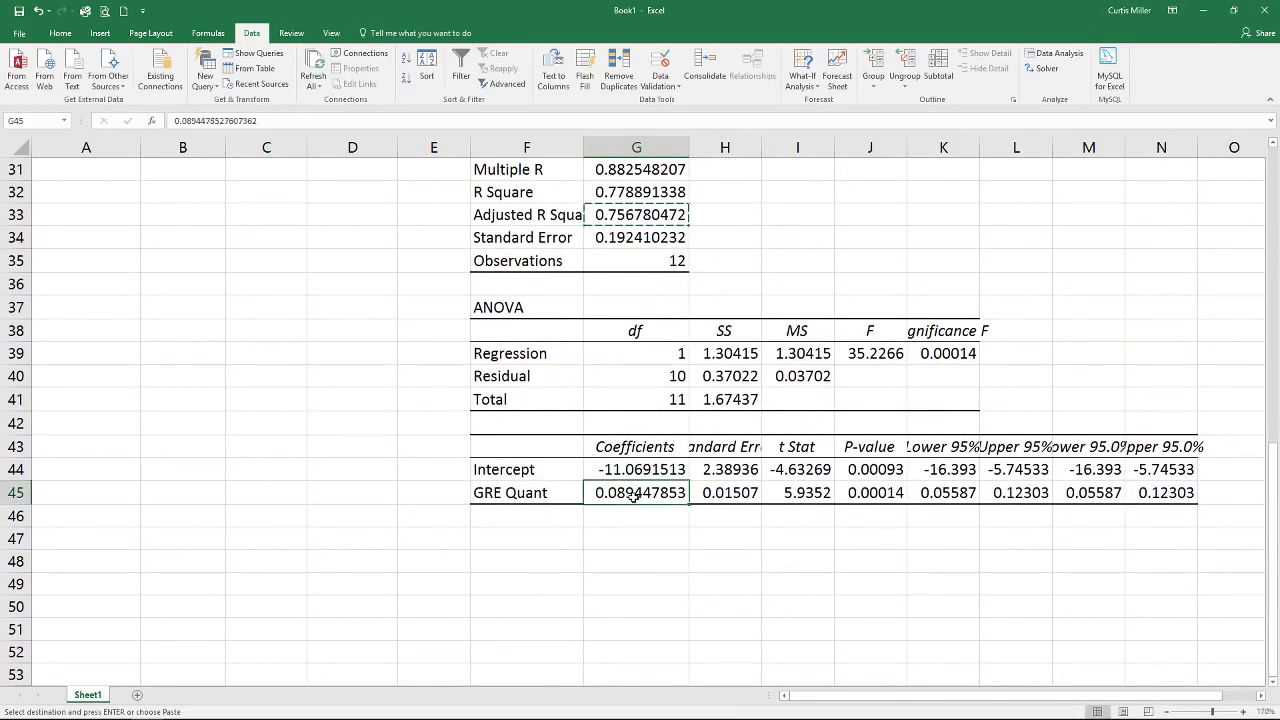
pyautogui.scroll(4, 660, 480)
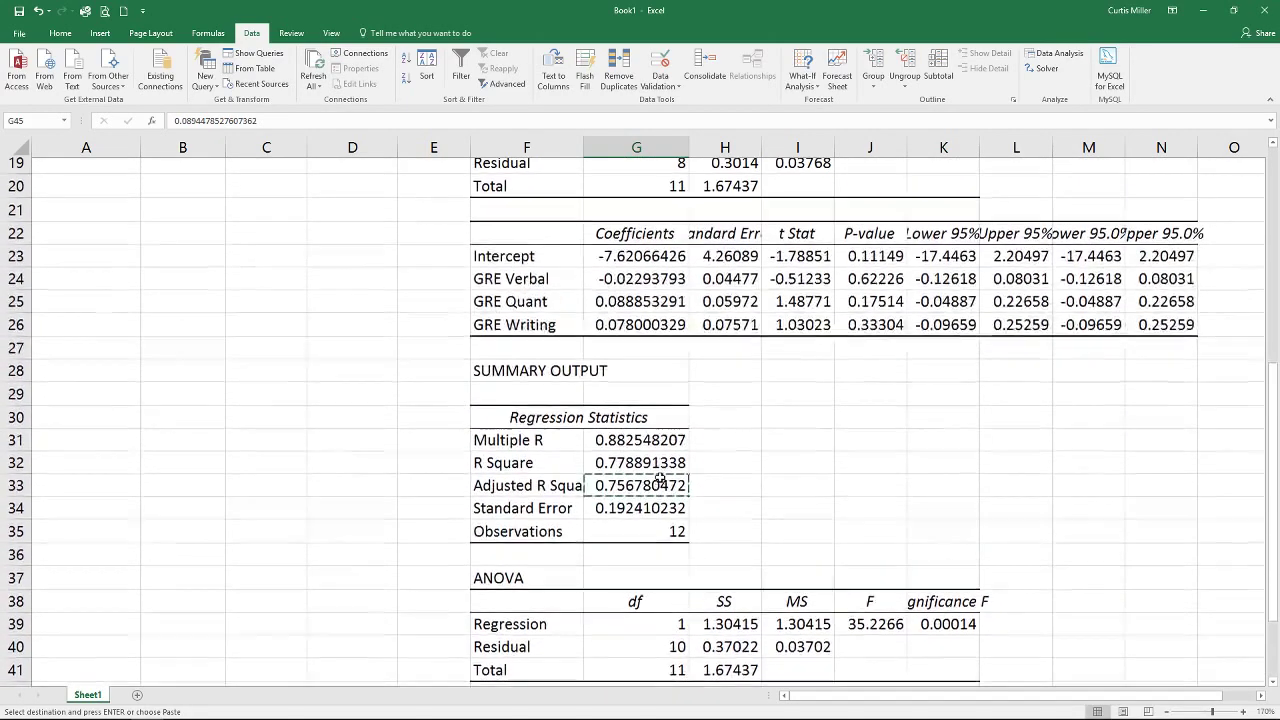
pyautogui.scroll(2, 660, 480)
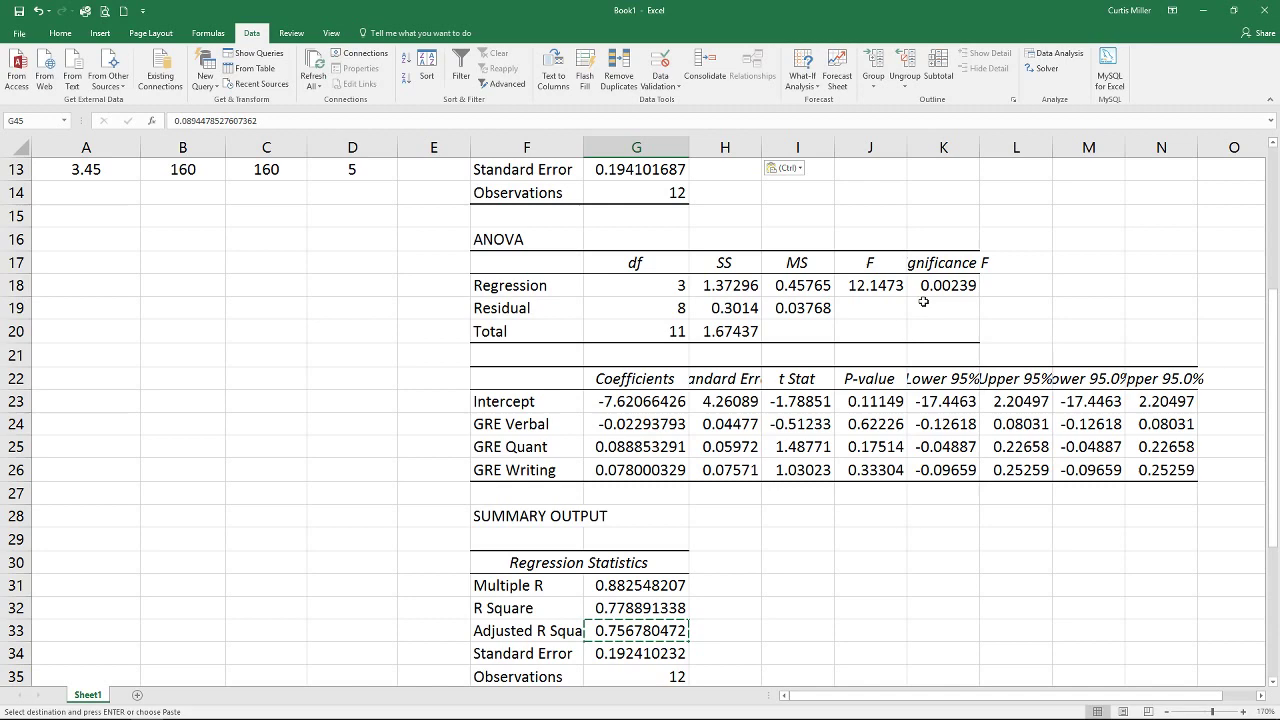
pyautogui.click(1042, 68)
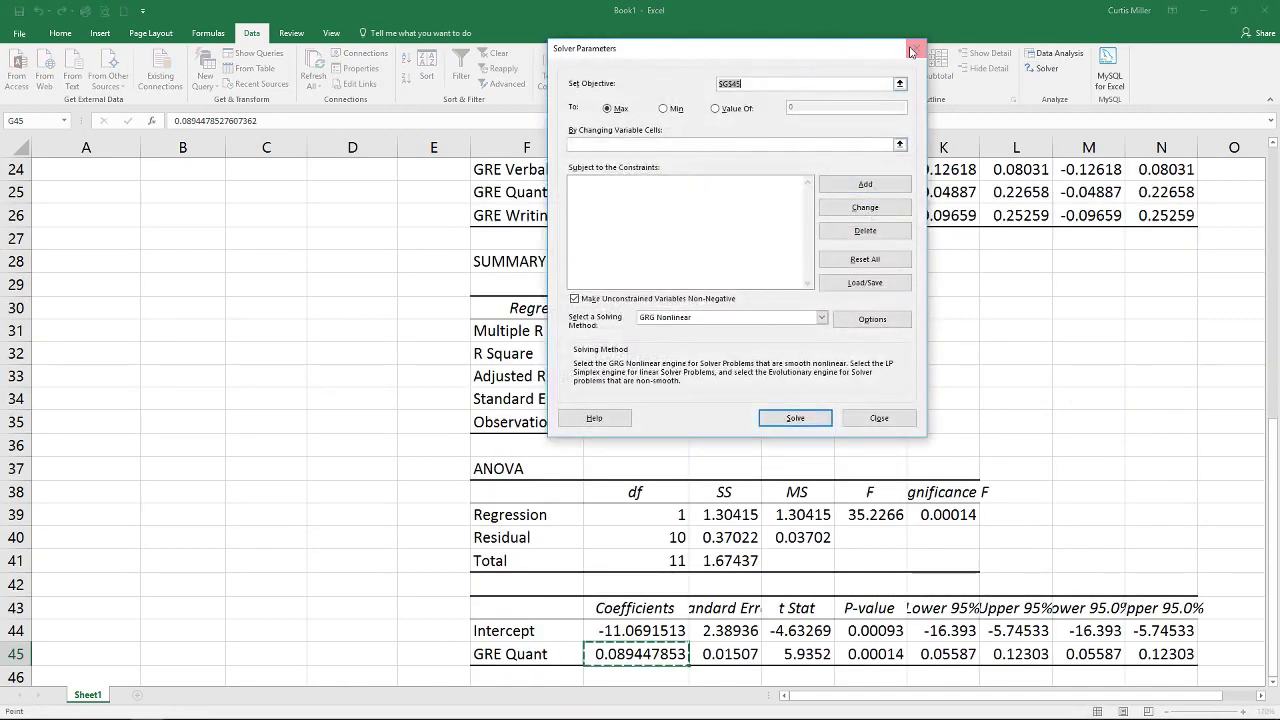
pyautogui.press('Escape')
pyautogui.click(1058, 53)
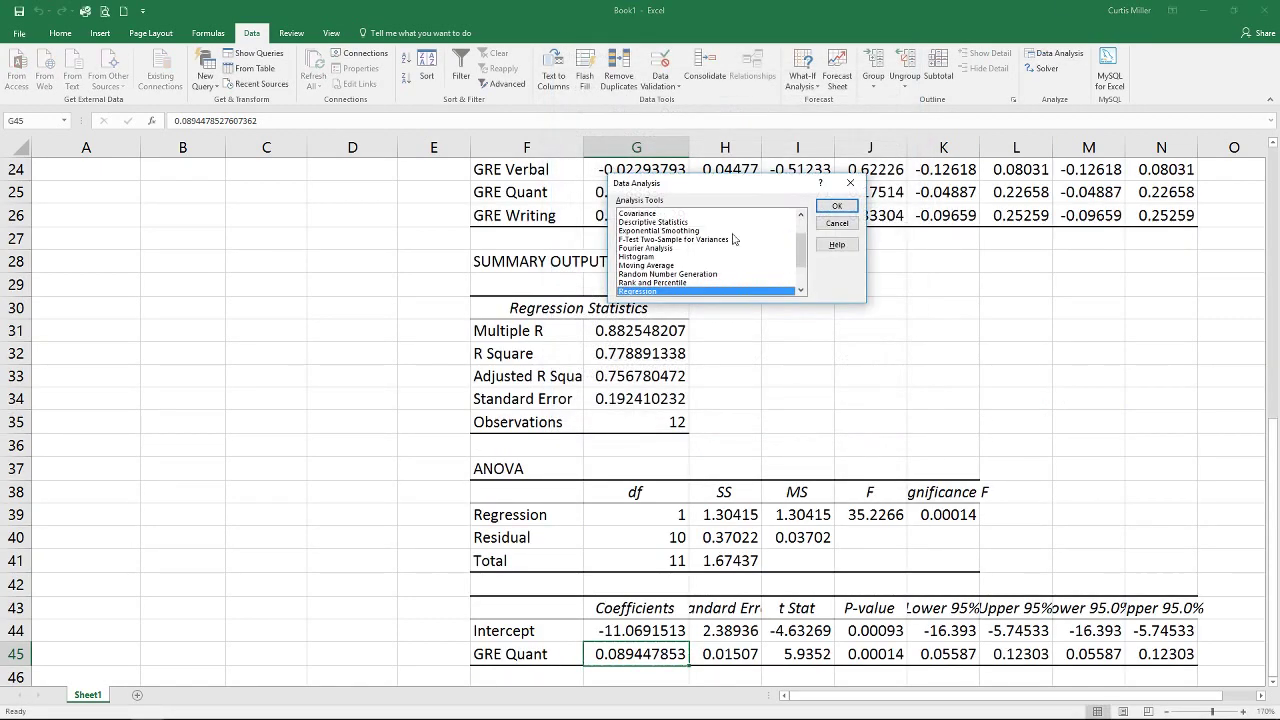
pyautogui.click(837, 206)
pyautogui.click(759, 175)
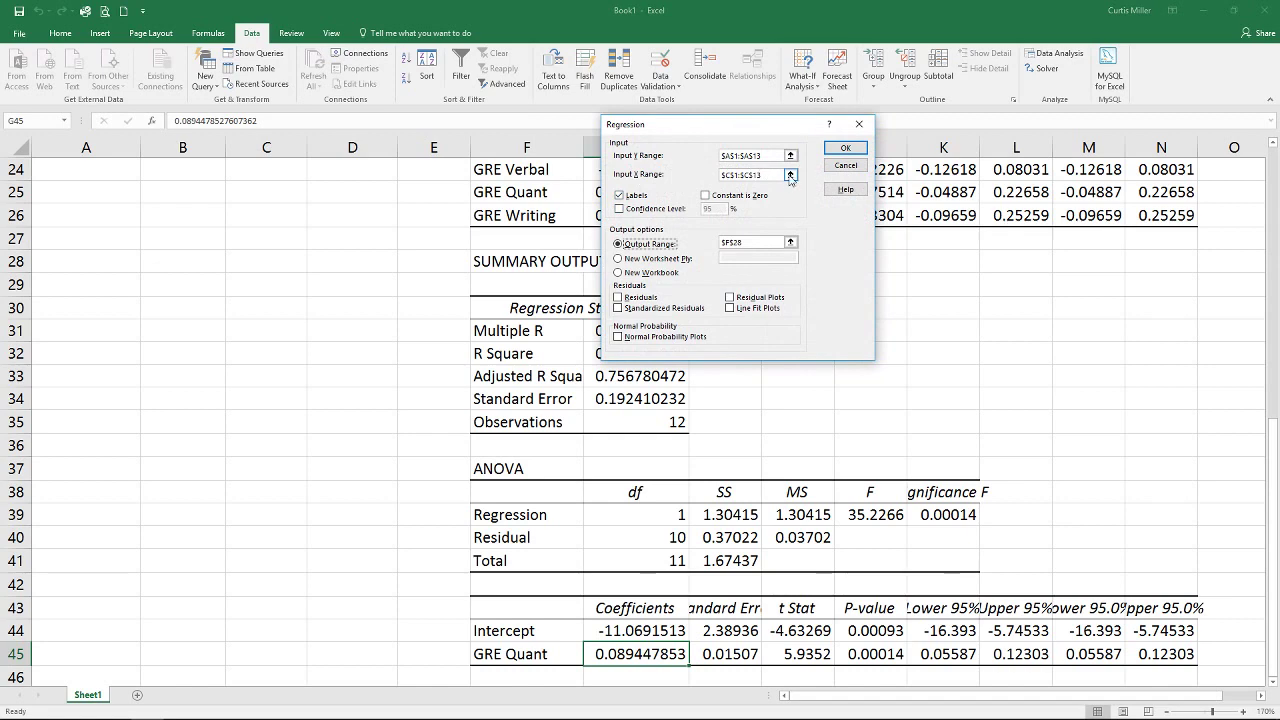
pyautogui.click(790, 175)
pyautogui.moveTo(159, 169); pyautogui.dragTo(318, 428)
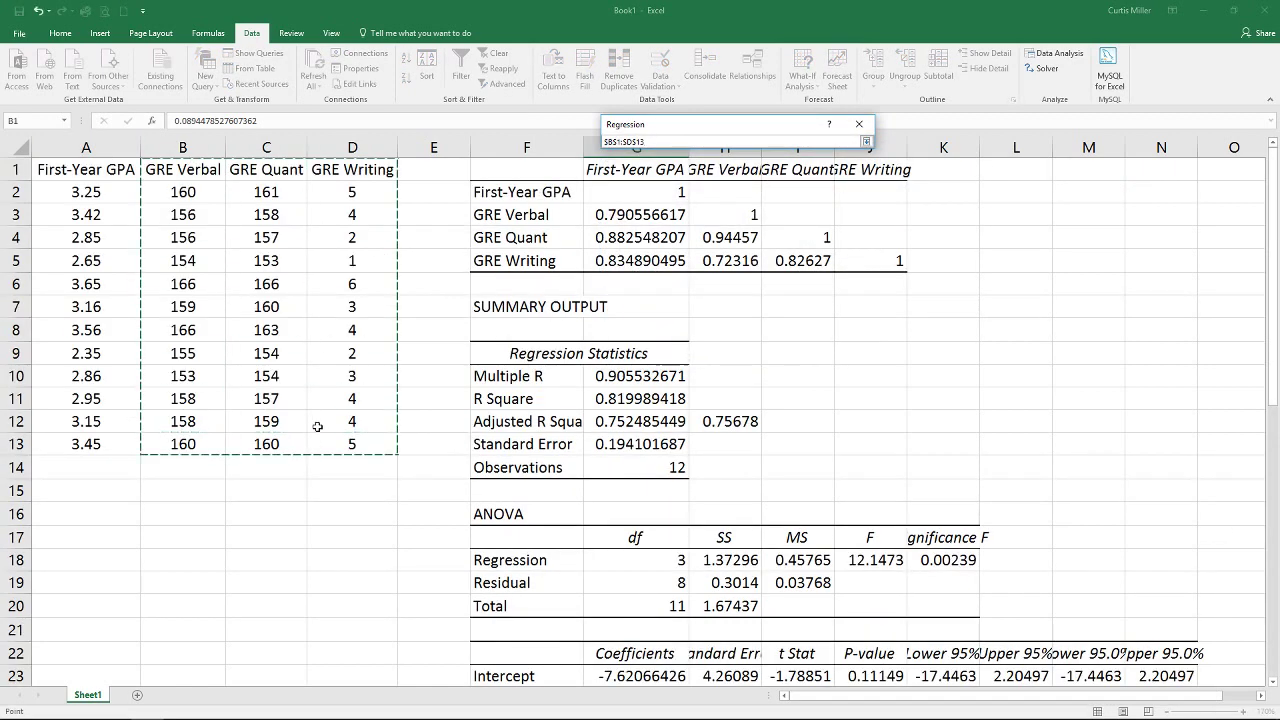
pyautogui.click(866, 142)
pyautogui.click(862, 122)
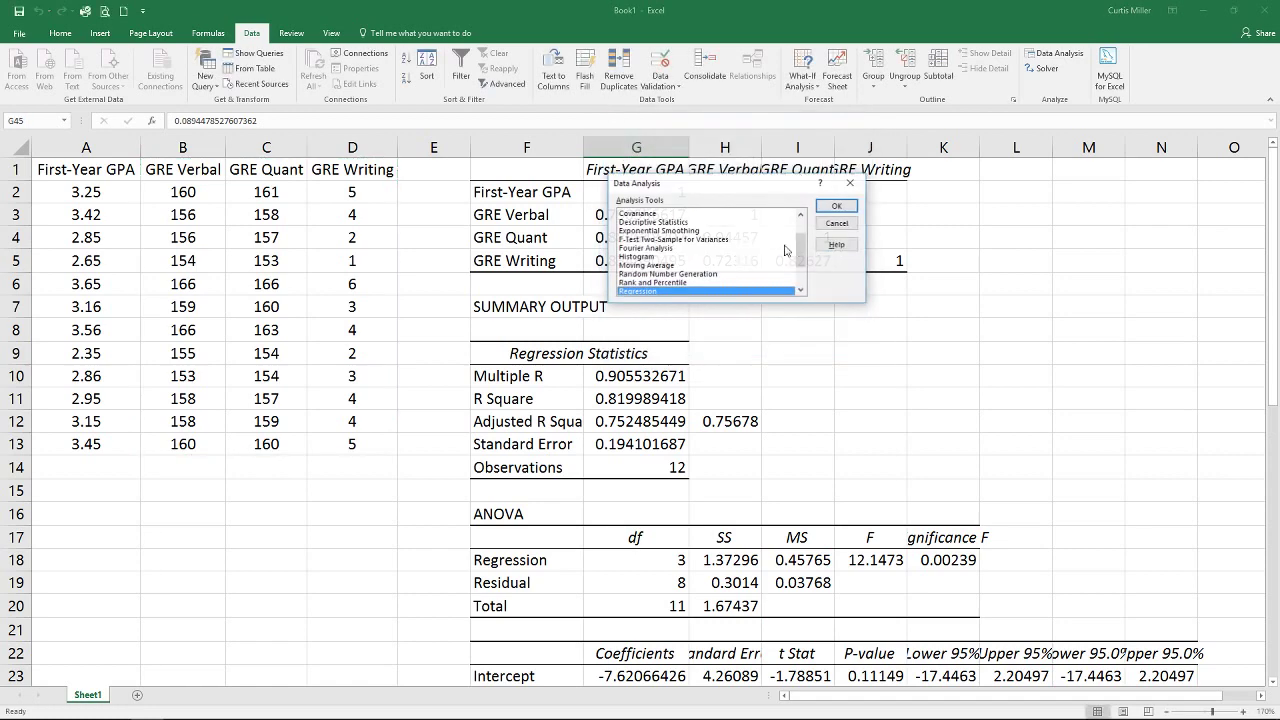
pyautogui.click(834, 224)
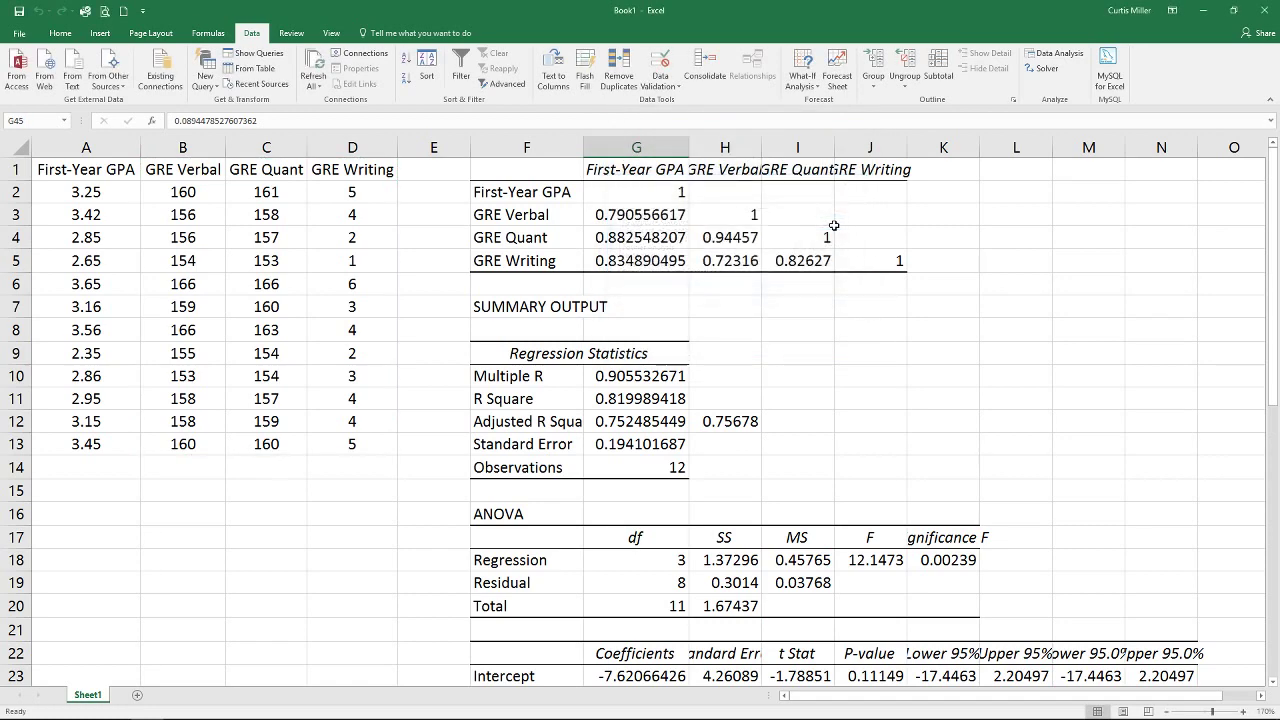